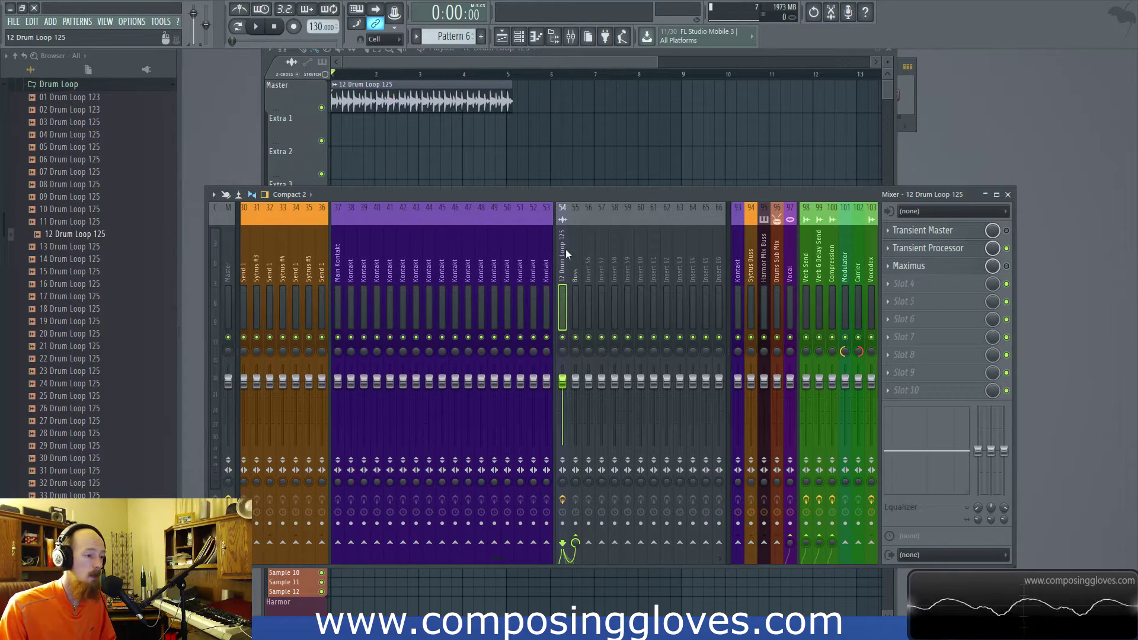
- Audition the drum loop briefly, toggling the Buss insert's mute off and on
left_click(576, 337)
key("space")
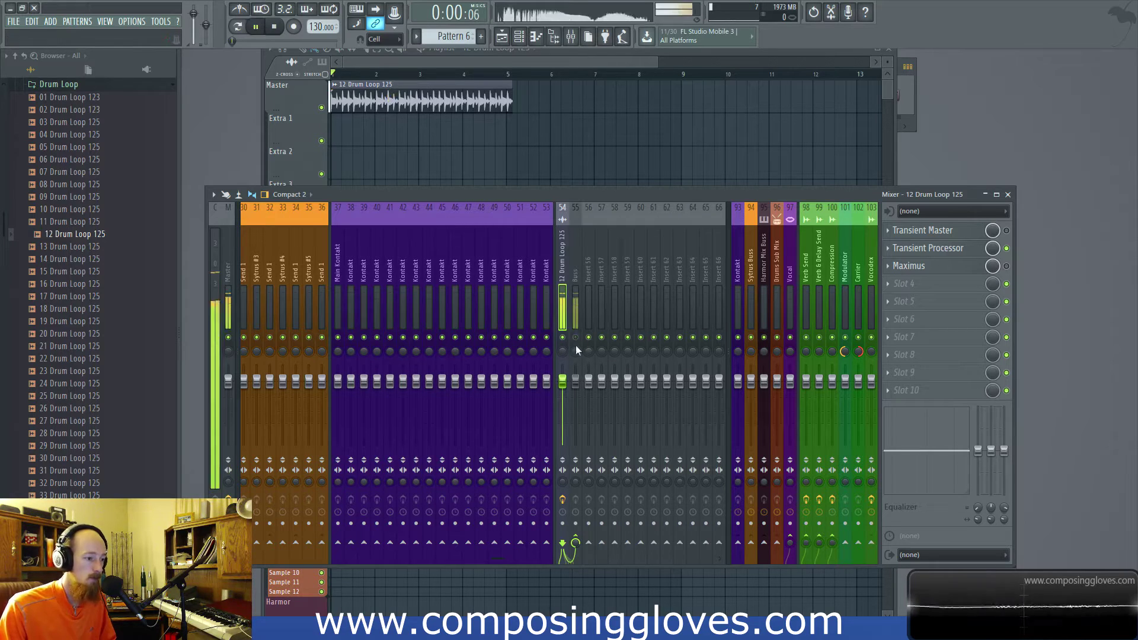
key("space")
left_click(574, 339)
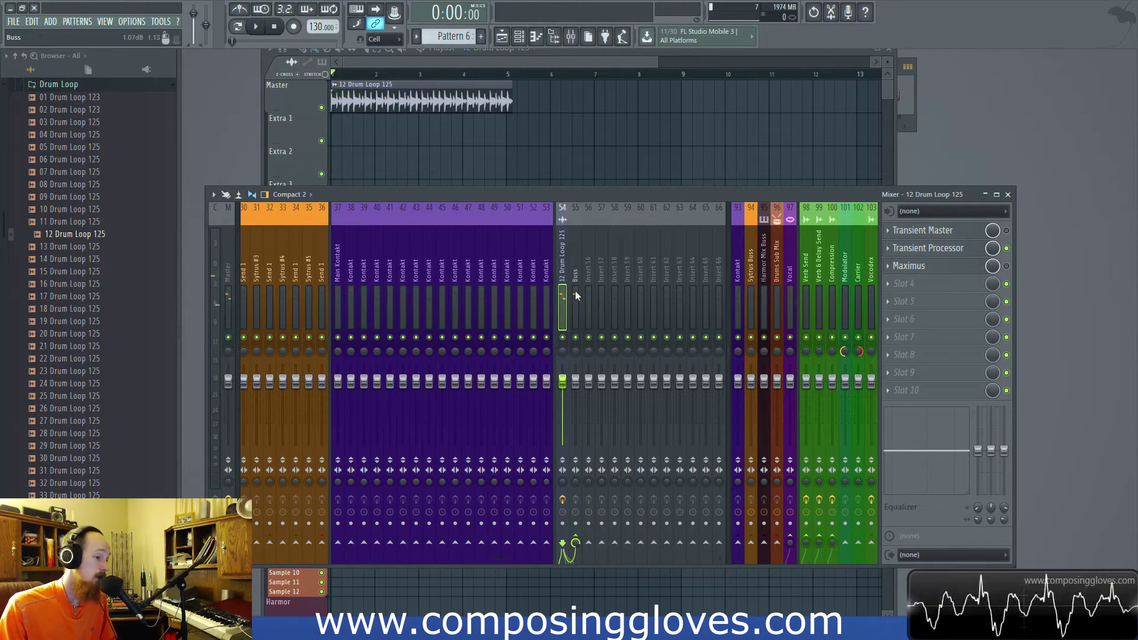
- Switch between 12 Drum Loop 125 and Buss, leaving Buss's empty chain shown
left_click(576, 299)
left_click(563, 302)
left_click(576, 344)
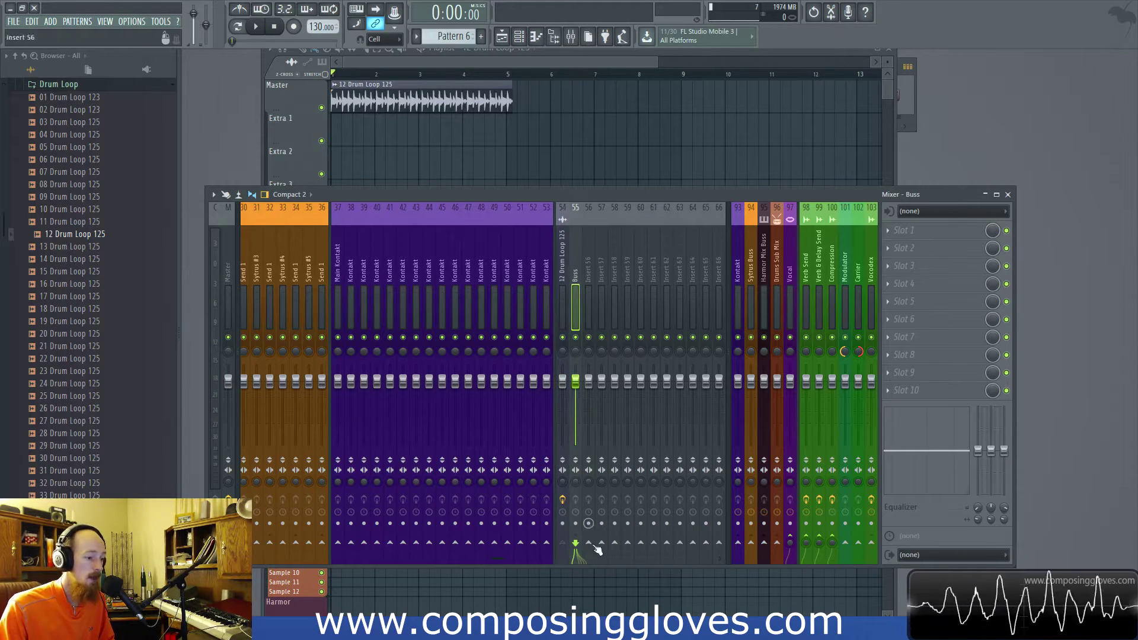
left_click(558, 264)
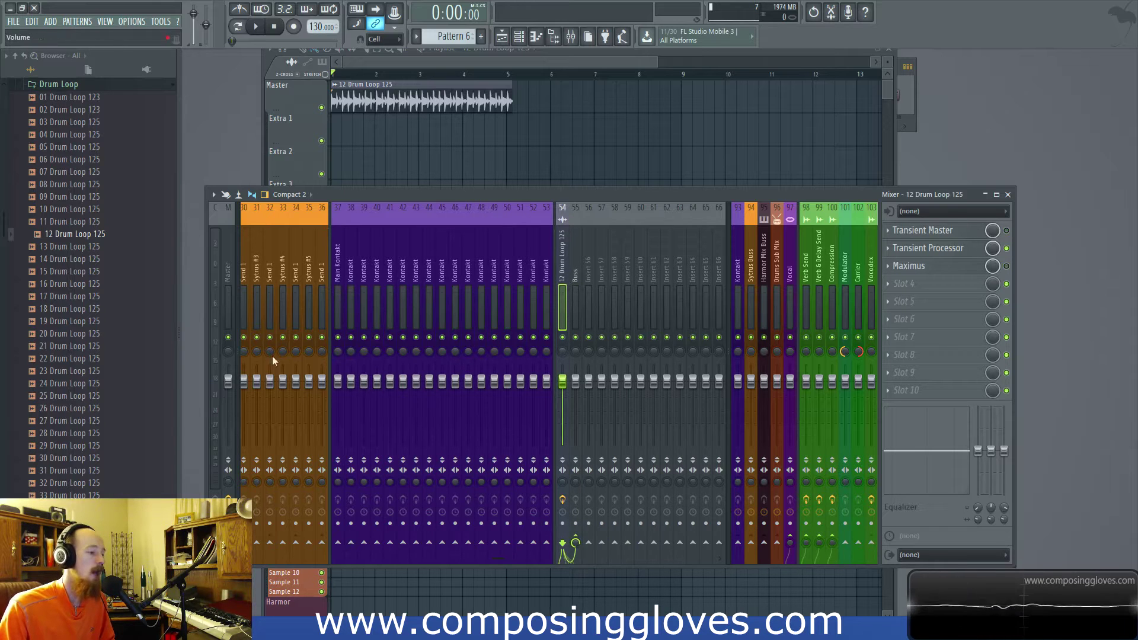
left_click(574, 279)
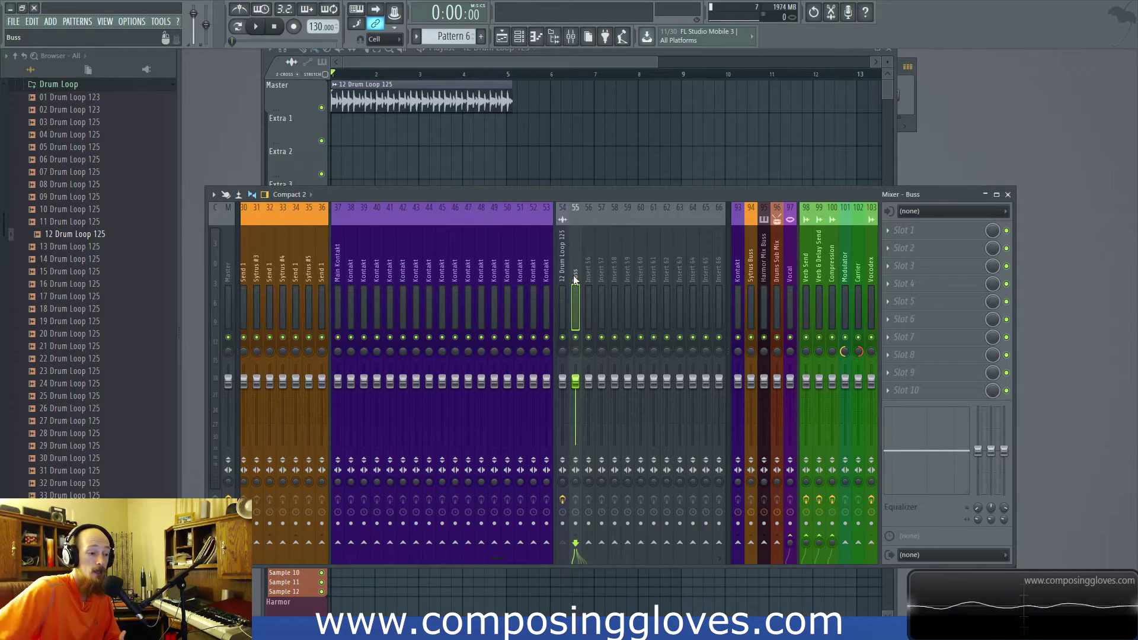
scroll(402, 321, "left", 7)
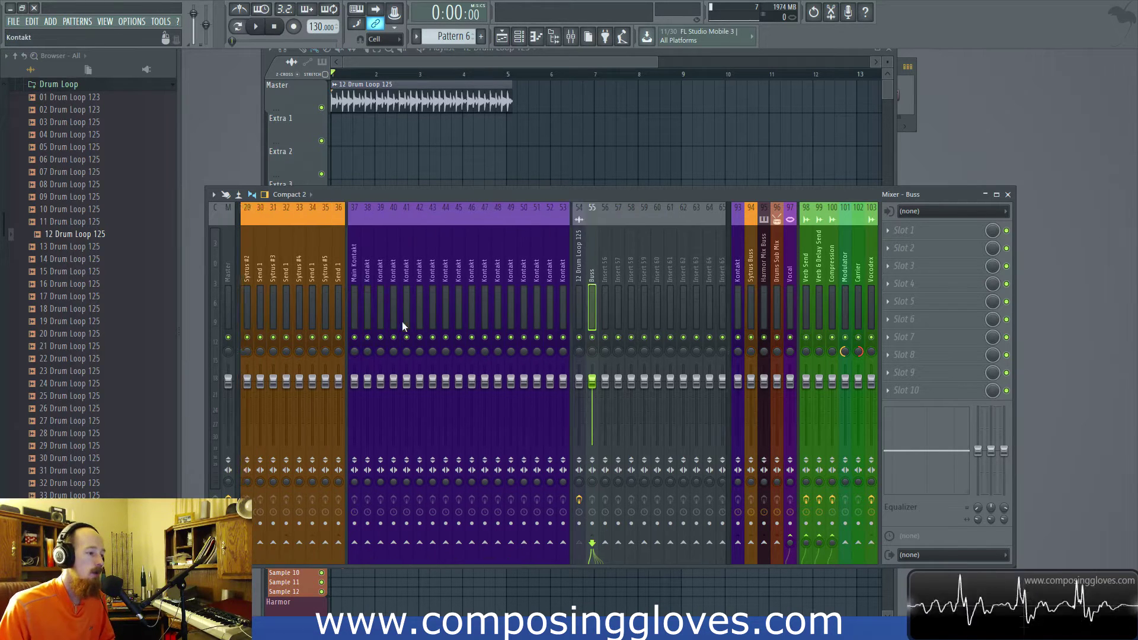
- Check Harmor and Send 1, dismiss the slot 1 plugin list, then select 12 Drum Loop 125
left_click(344, 262)
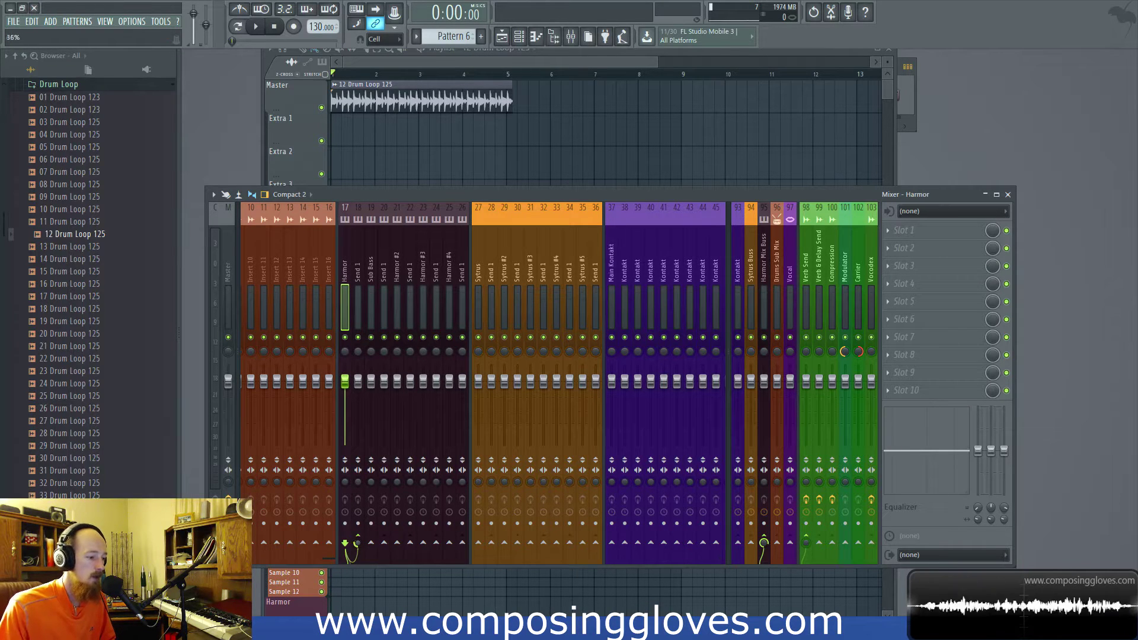
left_click(358, 267)
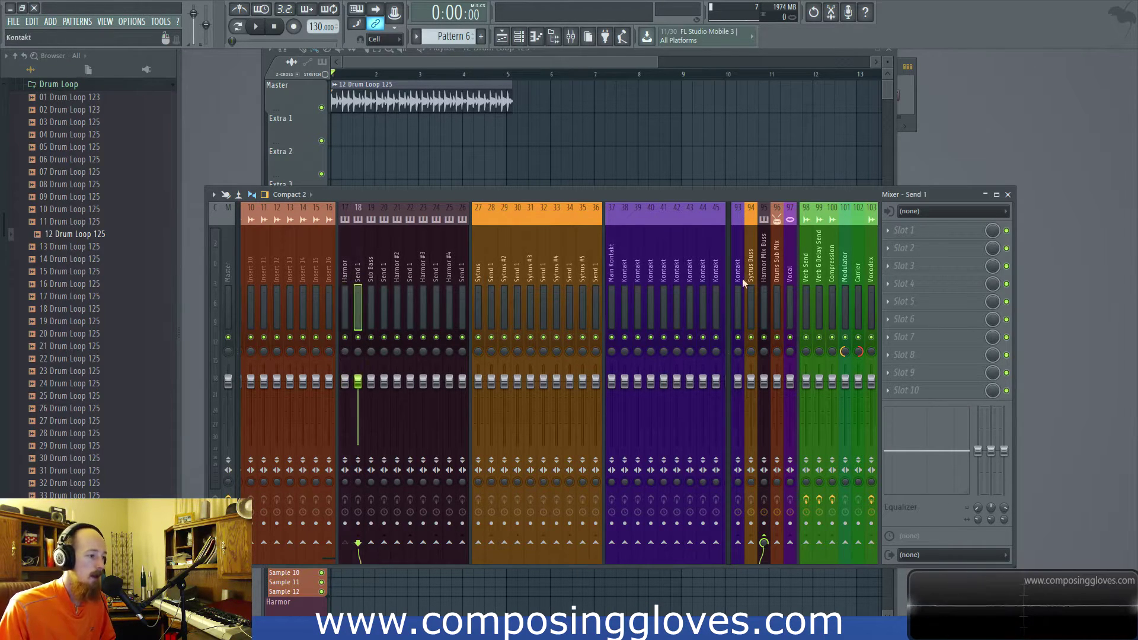
left_click(920, 226)
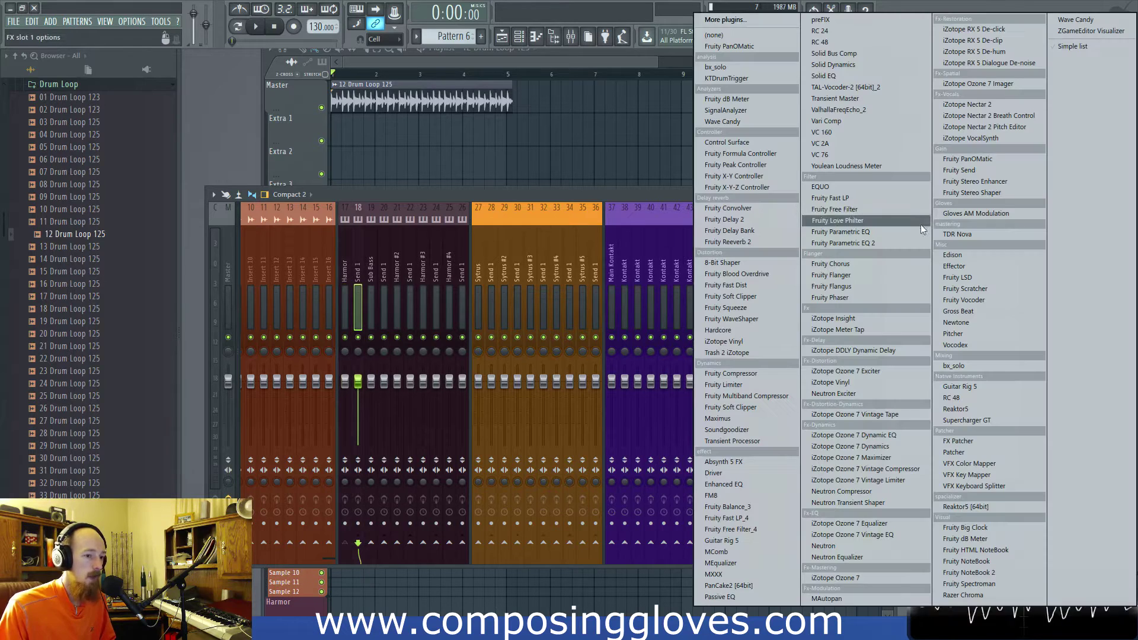
left_click(612, 207)
scroll(646, 261, "down", 5)
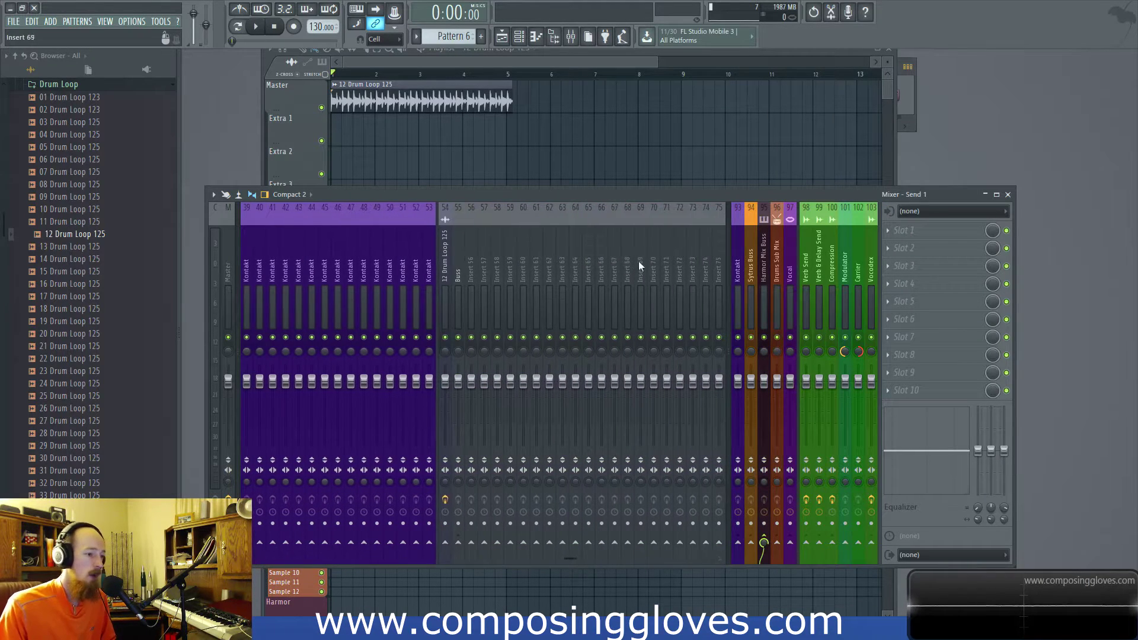
left_click(450, 282)
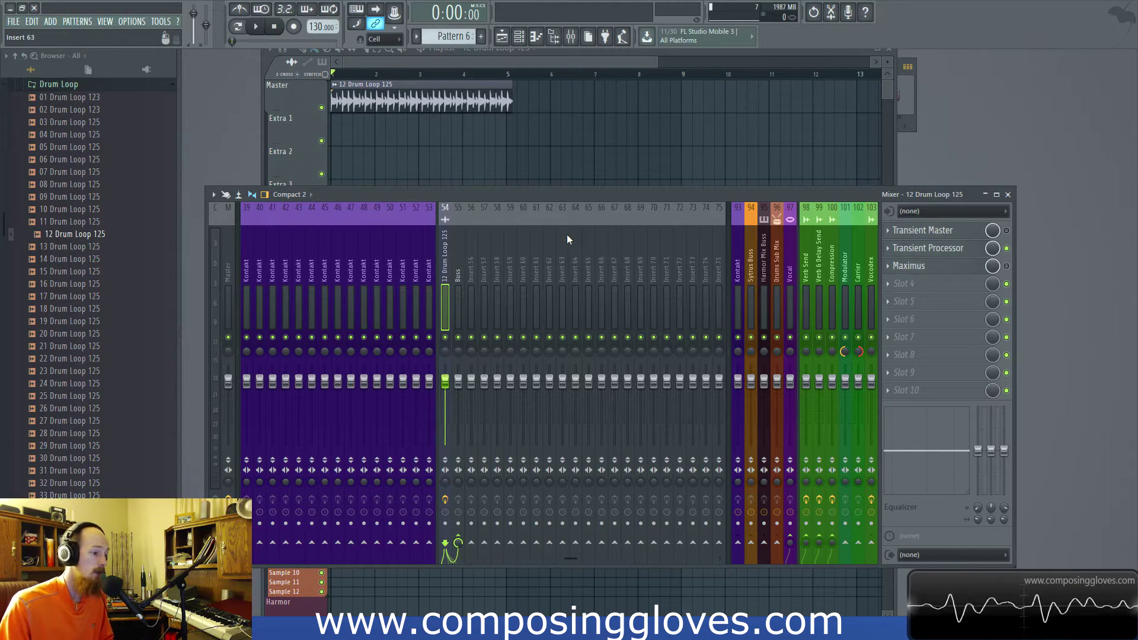
- Send the drum loop to inserts 56, 57, 58 and 59
left_click(471, 543)
left_click(485, 542)
left_click(497, 543)
left_click(510, 542)
left_click(457, 296)
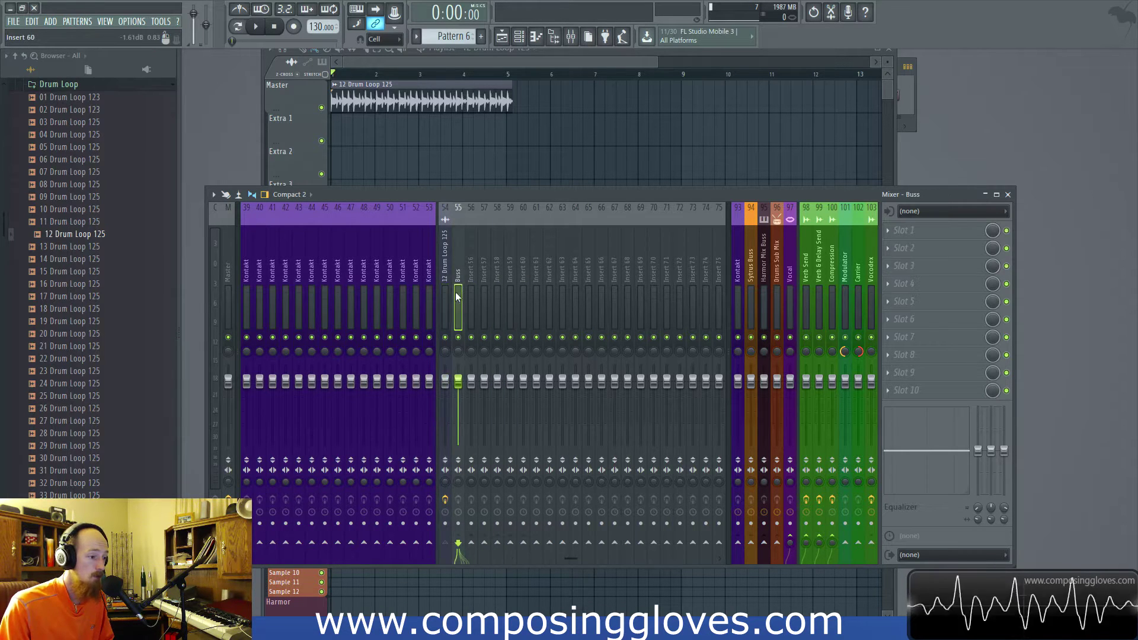
left_click(445, 296)
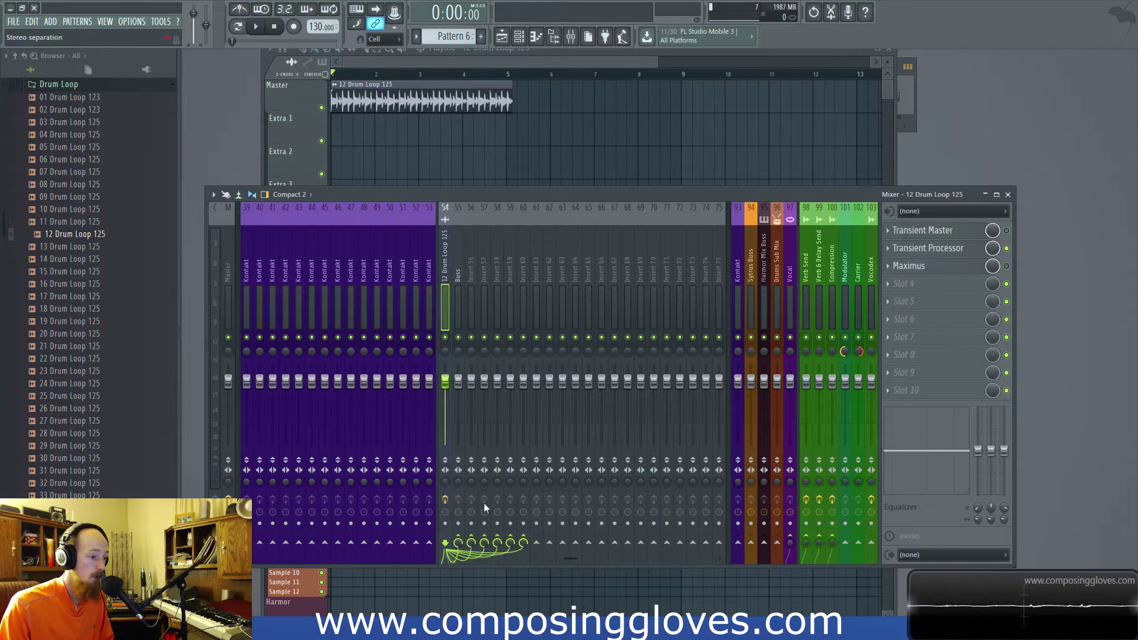
- Remove the sends to inserts 56–59, keep only Buss, and select the Buss track
left_click(523, 542)
left_click(510, 543)
left_click(497, 542)
left_click(471, 543)
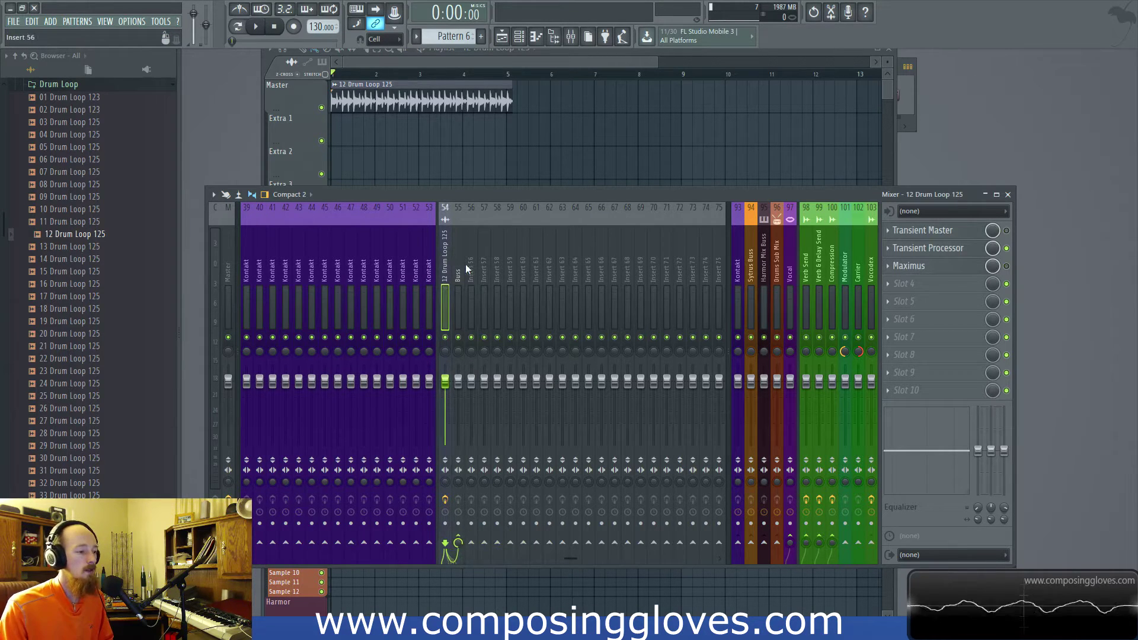
left_click(451, 313)
left_click(446, 313)
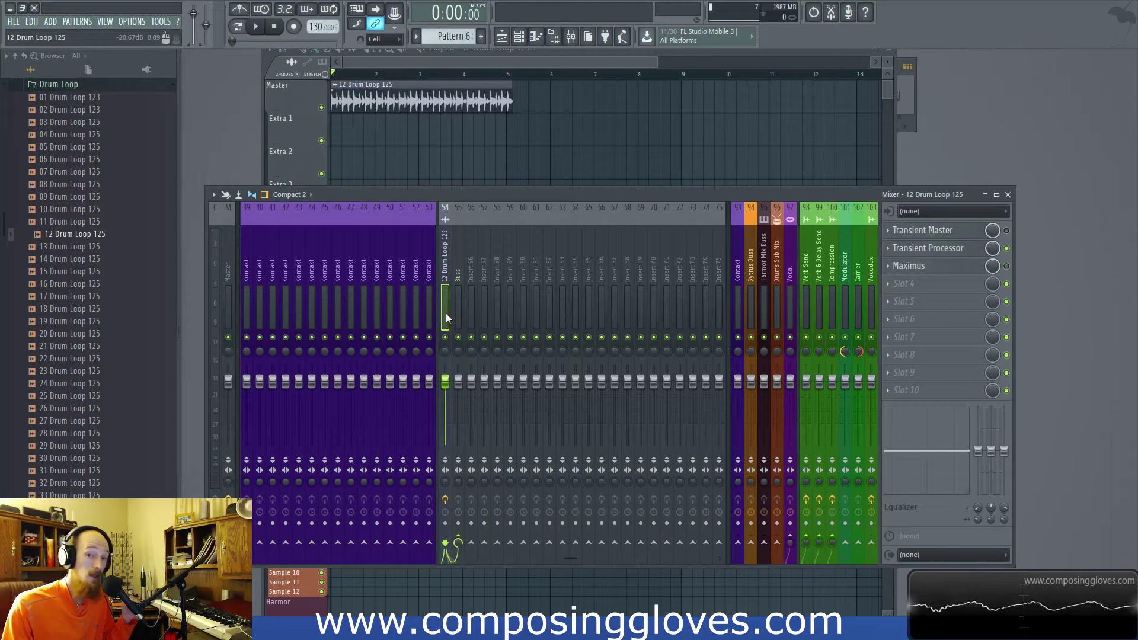
left_click(458, 318)
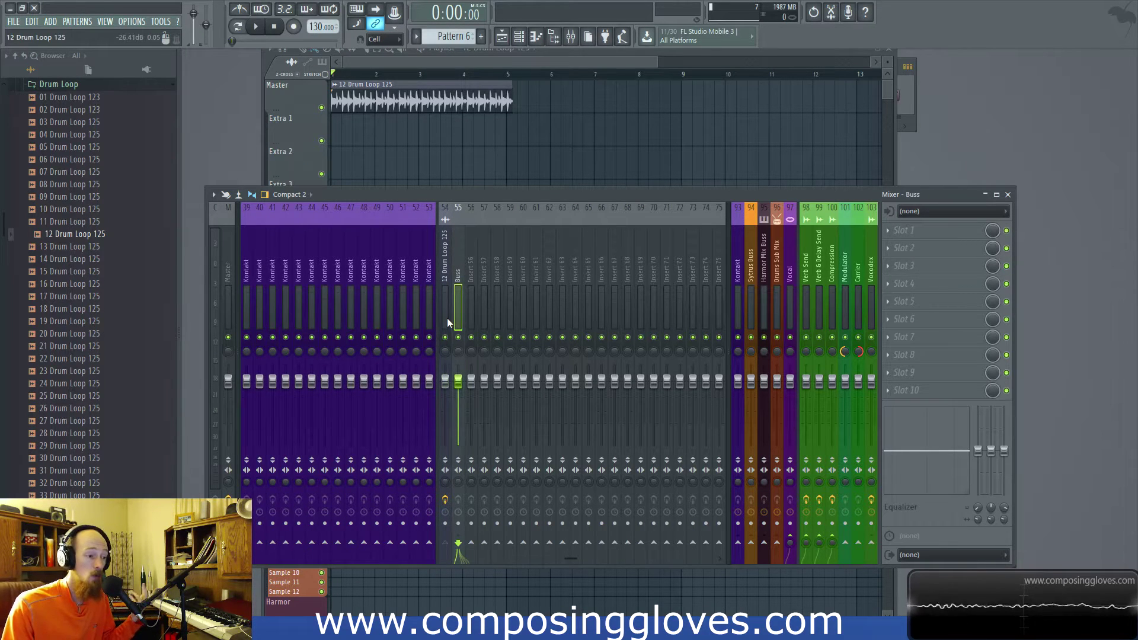
left_click(443, 318)
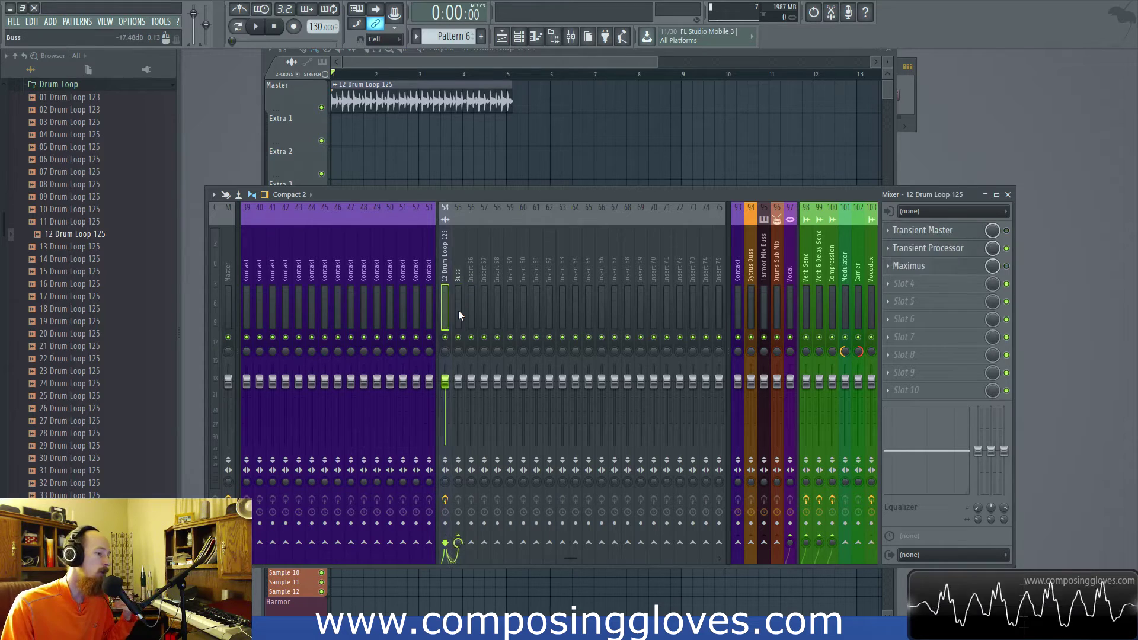
left_click(458, 310)
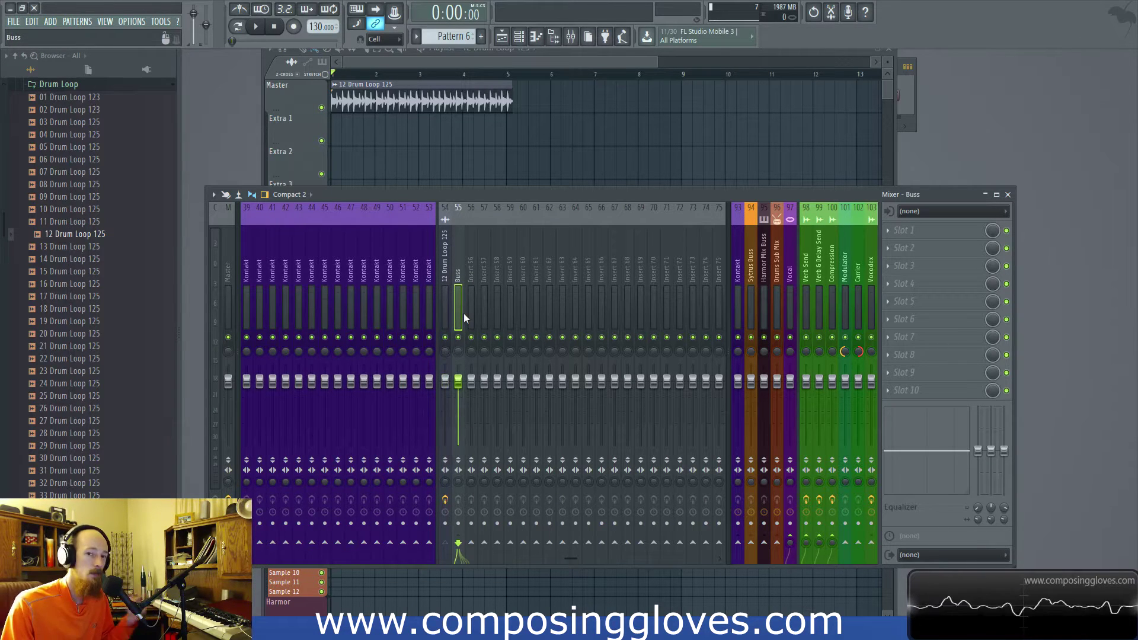
- Pull the Buss fader to the bottom, set the drum loop to -8.9 dB, and open Buss slot 1
left_click_drag(458, 380, 458, 444)
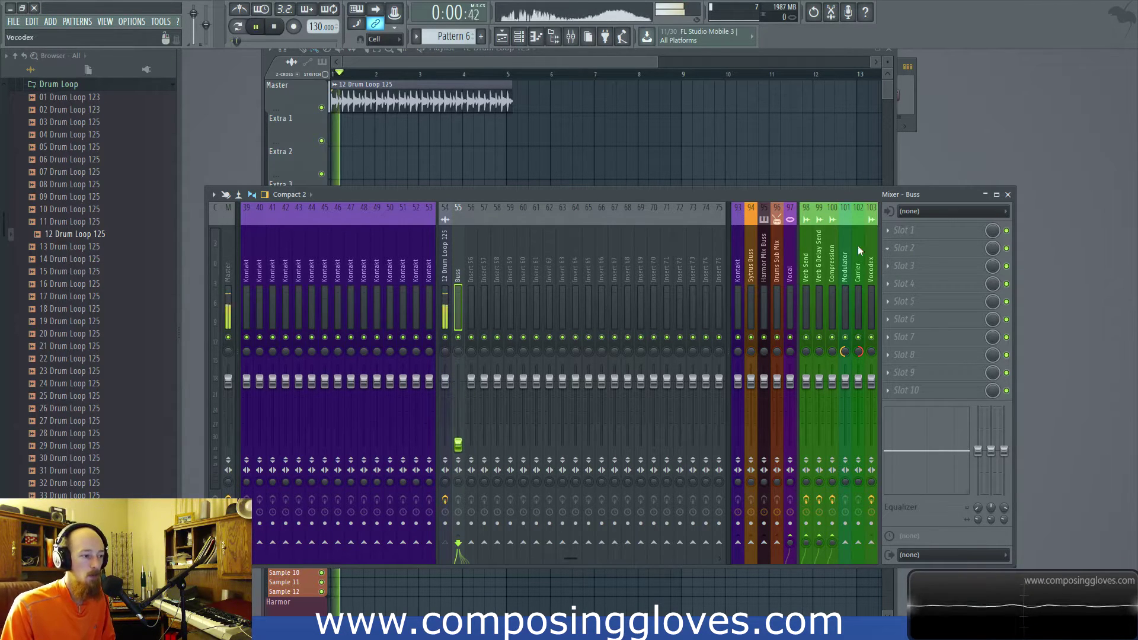
left_click_drag(445, 381, 445, 409)
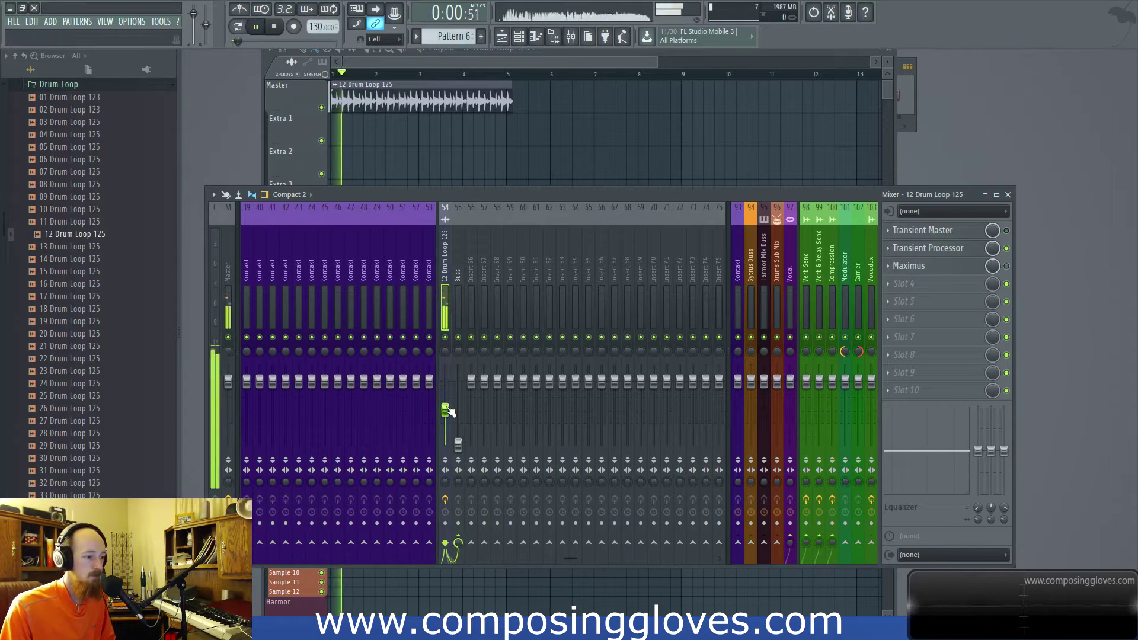
left_click(457, 276)
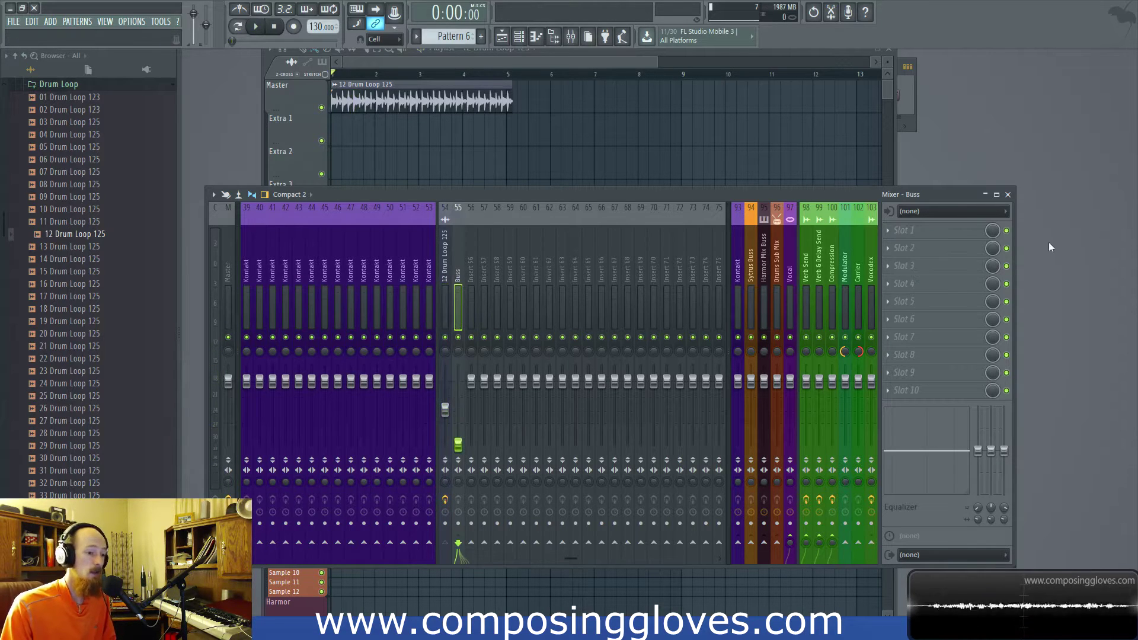
left_click(949, 231)
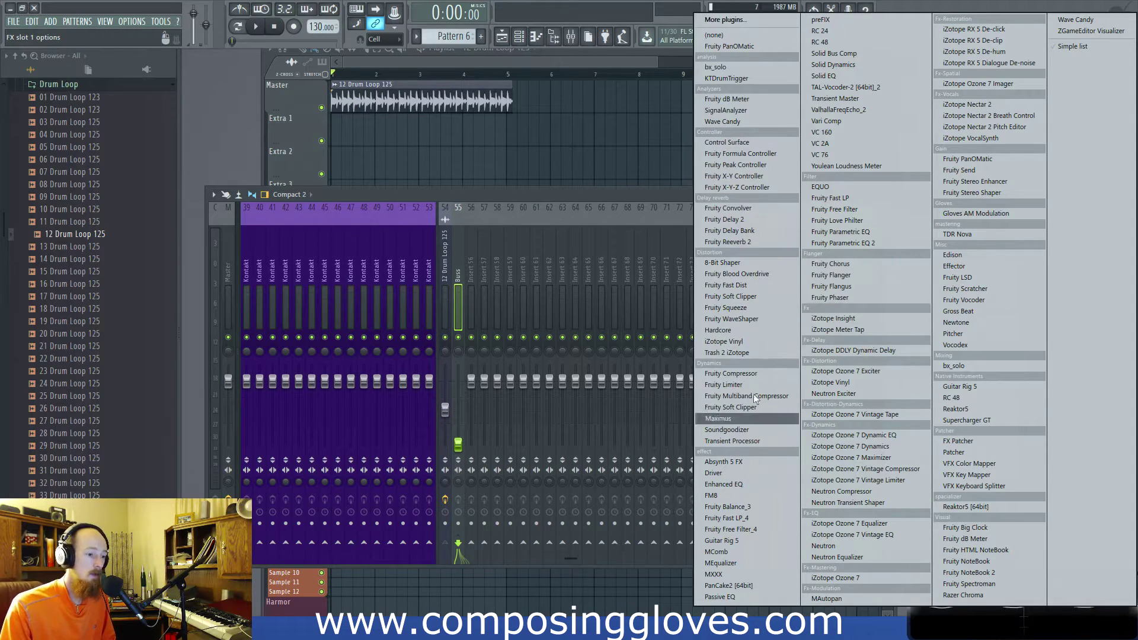
left_click(765, 375)
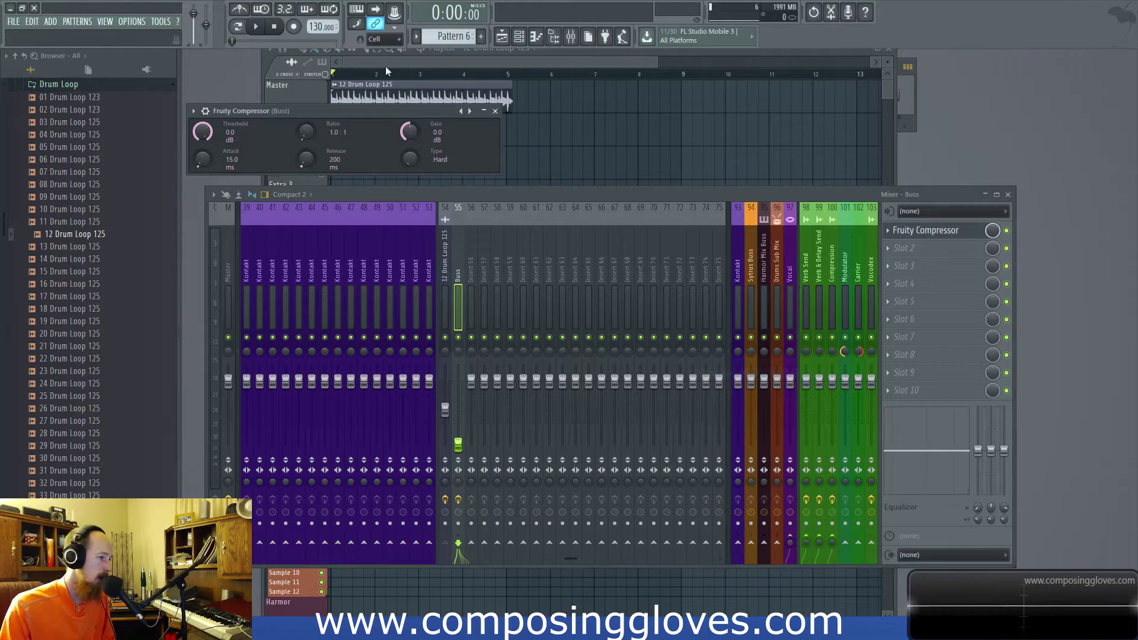
left_click_drag(378, 112, 737, 127)
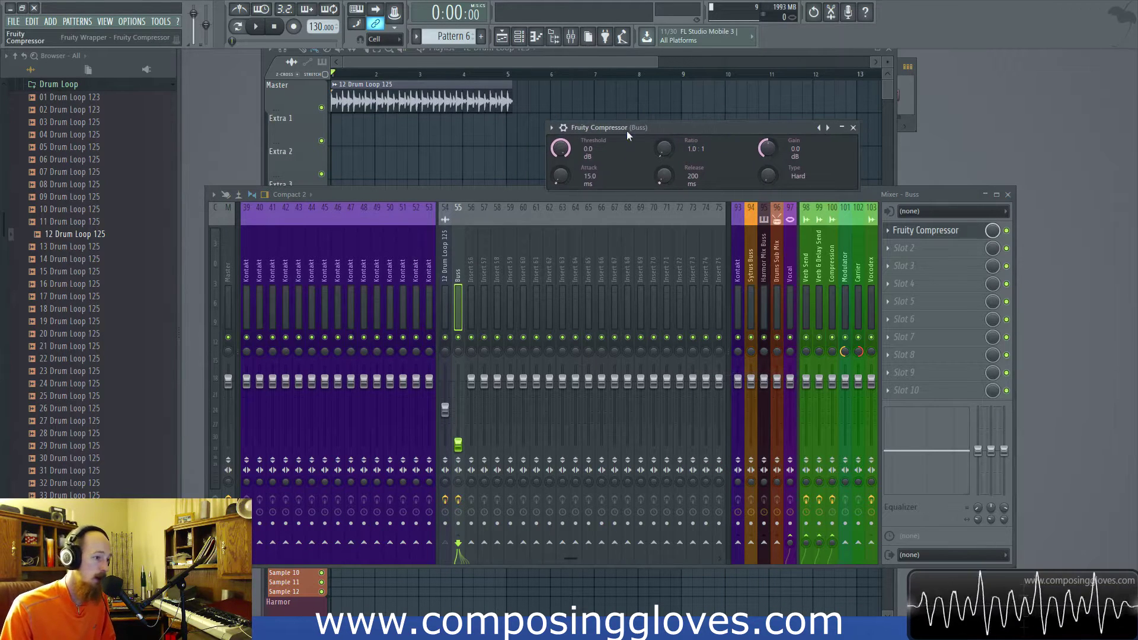
left_click_drag(564, 153, 565, 184)
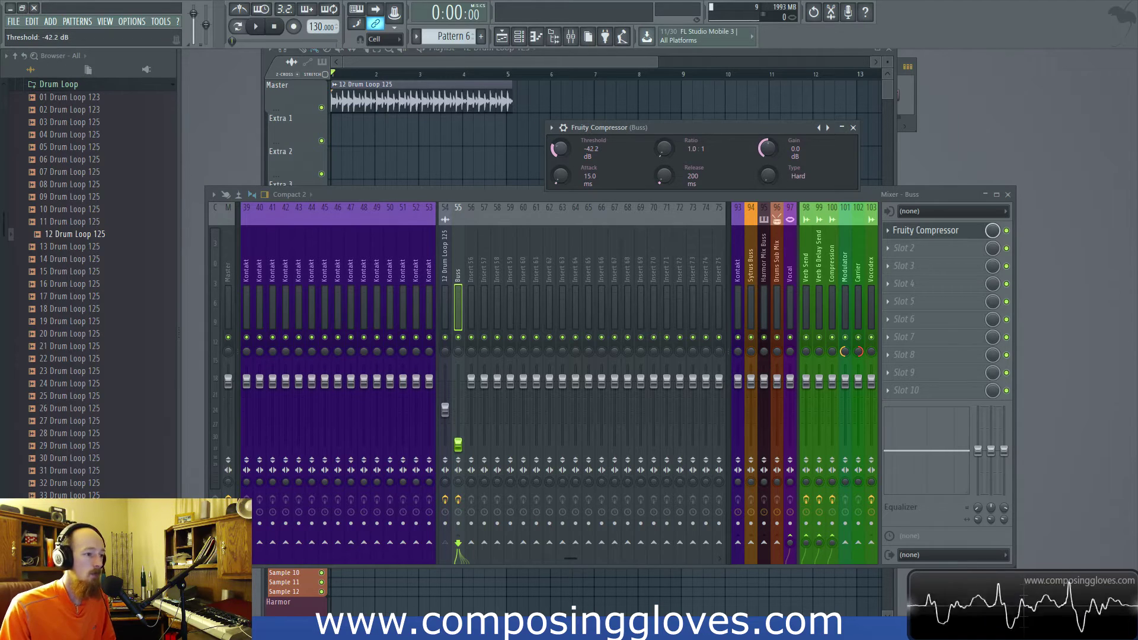
left_click_drag(561, 175, 561, 208)
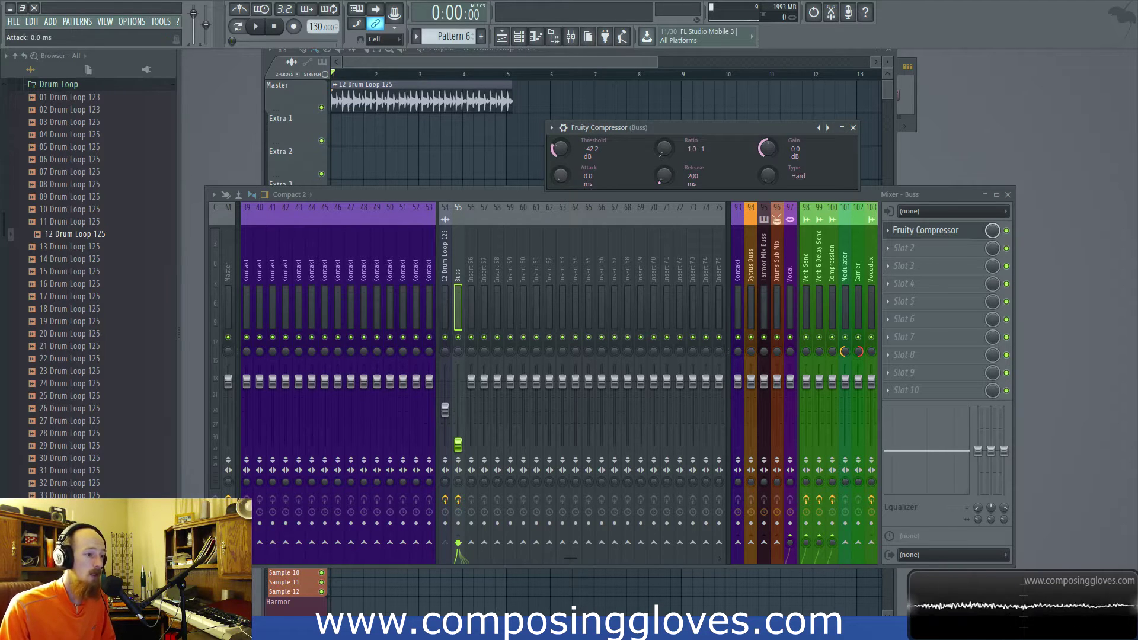
left_click_drag(657, 180, 636, 183)
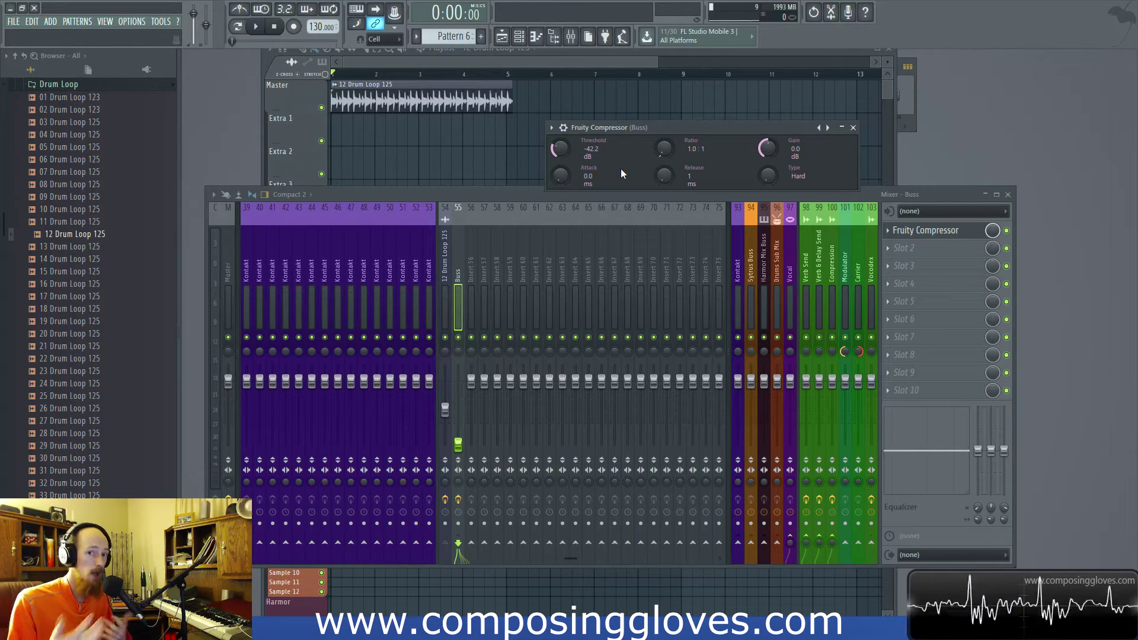
left_click_drag(676, 126, 665, 98)
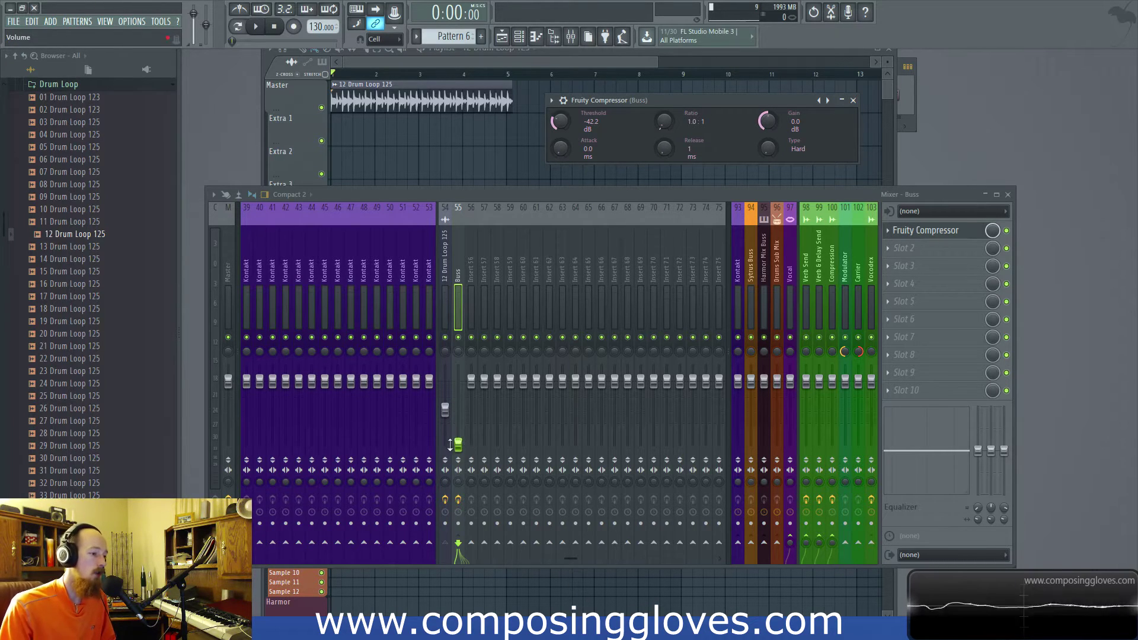
key("space")
left_click_drag(459, 443, 460, 412)
key("space")
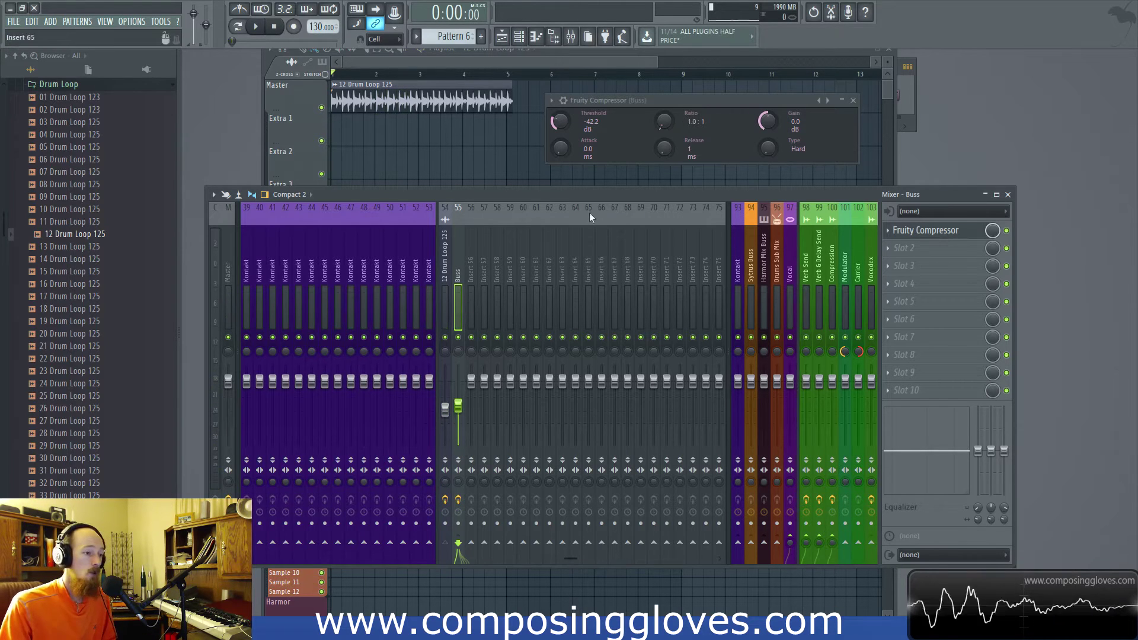
- Mute the Buss and add Fruity Compressor to the drum loop, threshold -42.8 dB
left_click(458, 337)
left_click(447, 319)
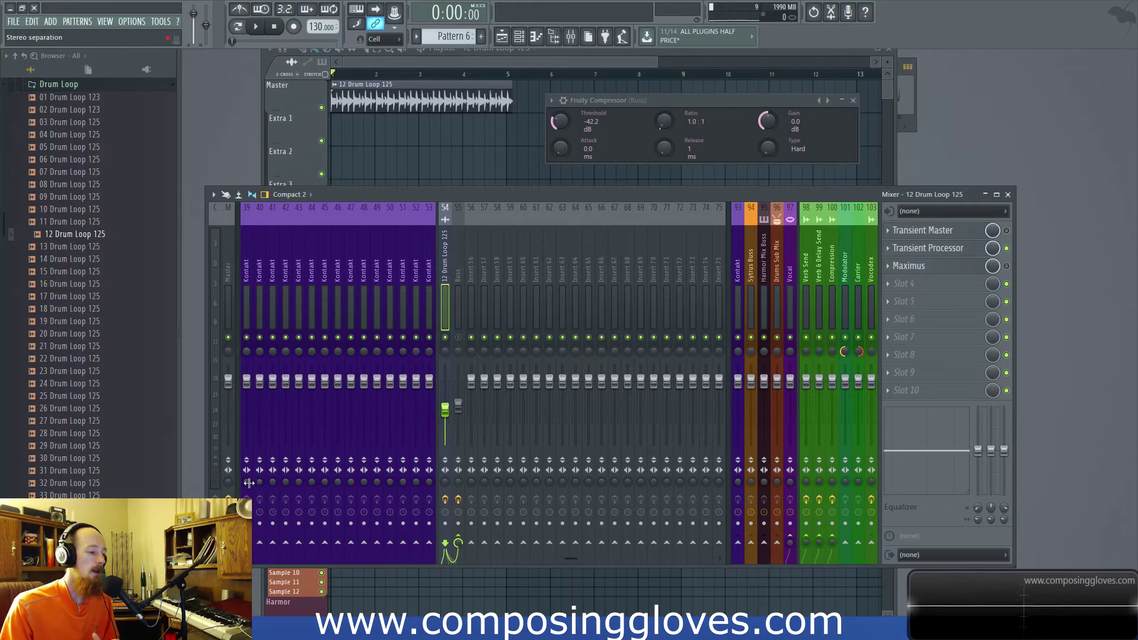
left_click(906, 285)
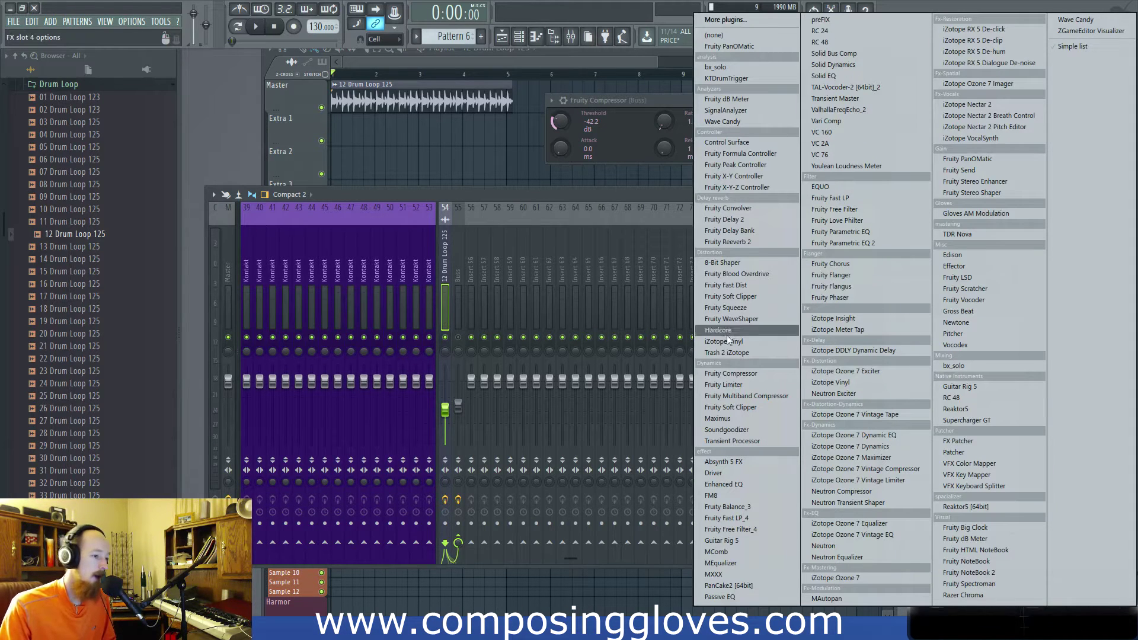
left_click(770, 374)
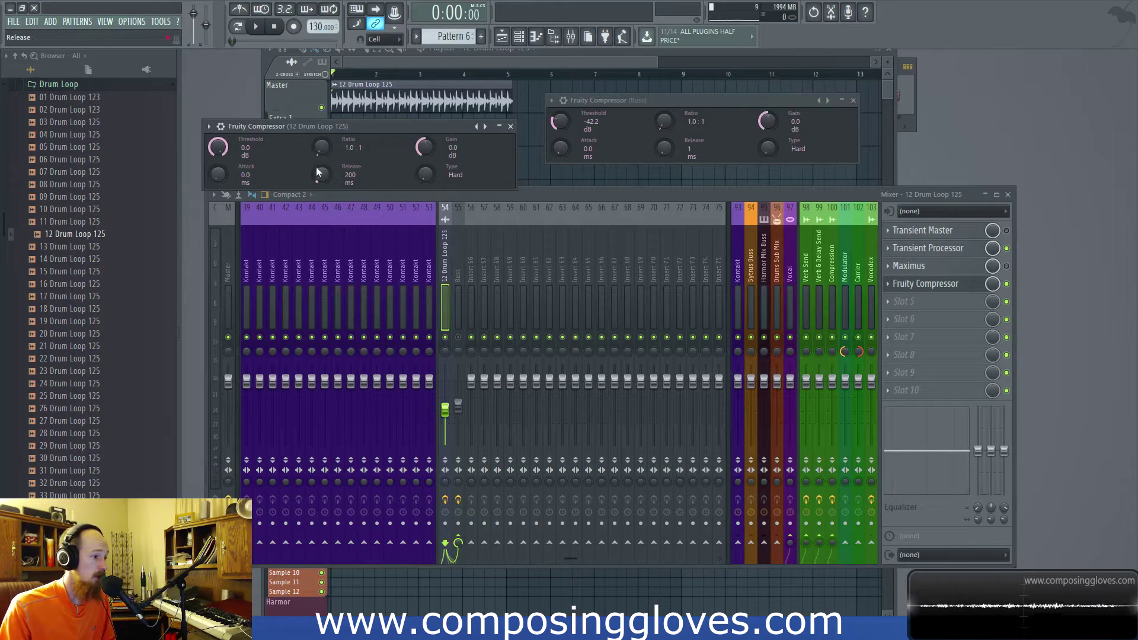
left_click_drag(298, 124, 413, 165)
left_click_drag(332, 186, 514, 174)
- Set the Buss compressor ratio to 12.3:1, drum loop threshold to -31.9 dB, then bypass it
left_click_drag(673, 126, 674, 95)
left_click_drag(504, 167, 788, 274)
key("space")
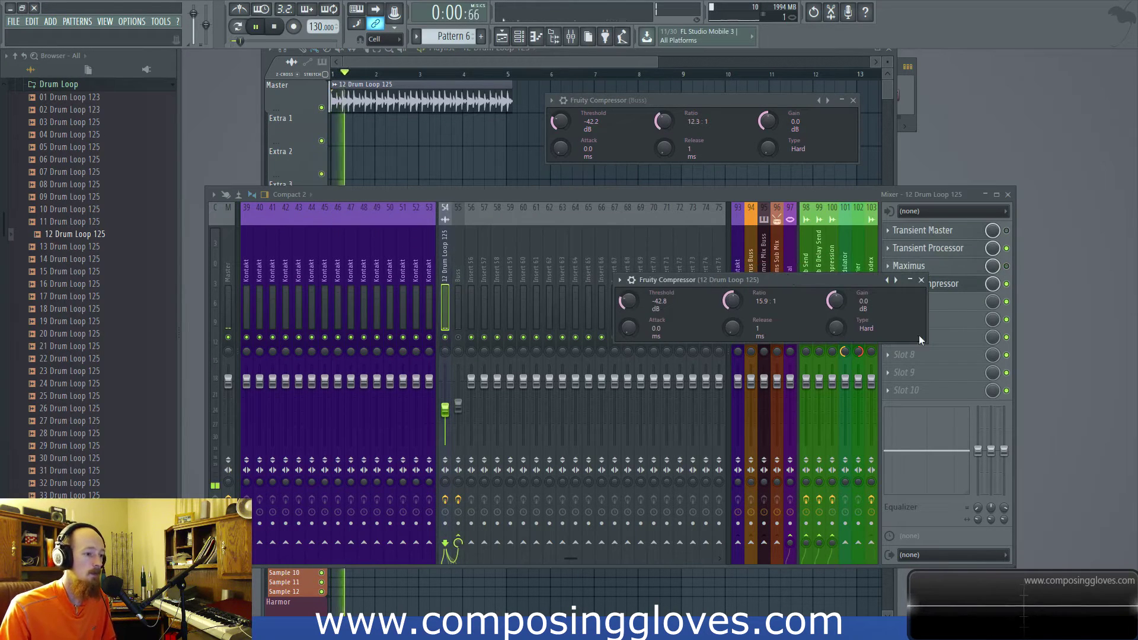
left_click_drag(630, 302, 630, 287)
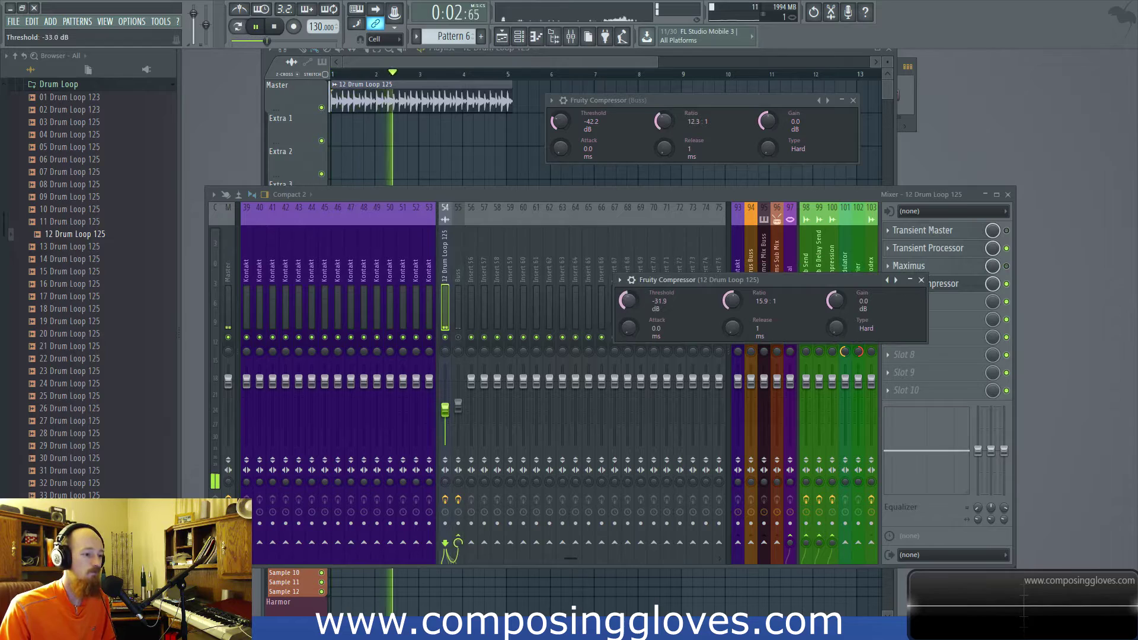
mouse_move(445, 408)
left_mouse_down()
mouse_move(446, 386)
mouse_move(445, 398)
left_mouse_up()
key("space")
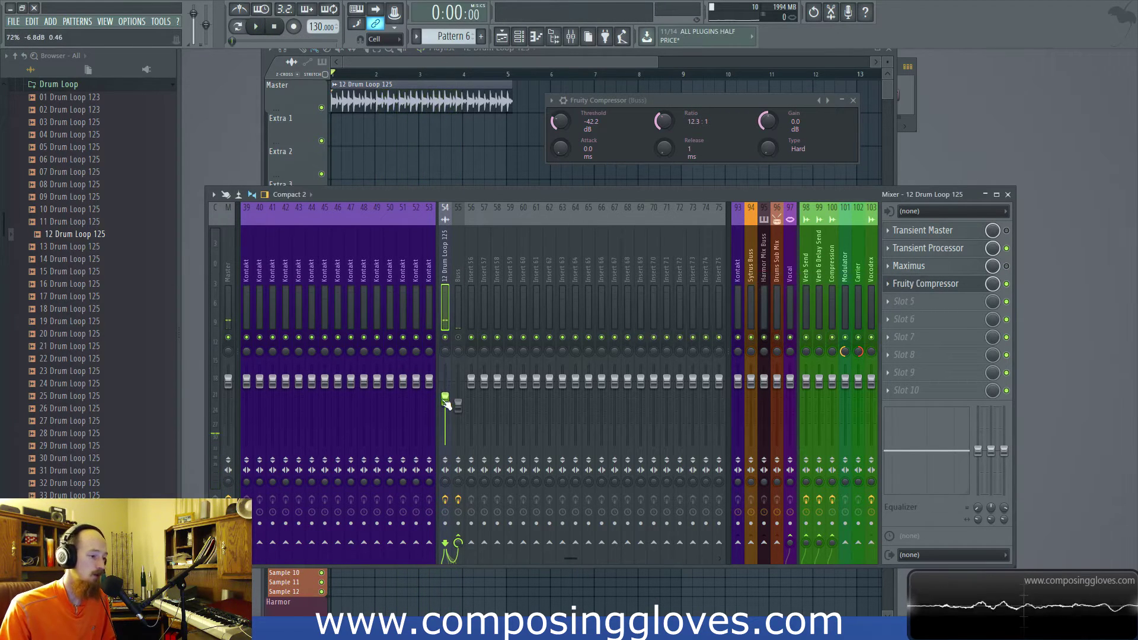
left_click(1007, 285)
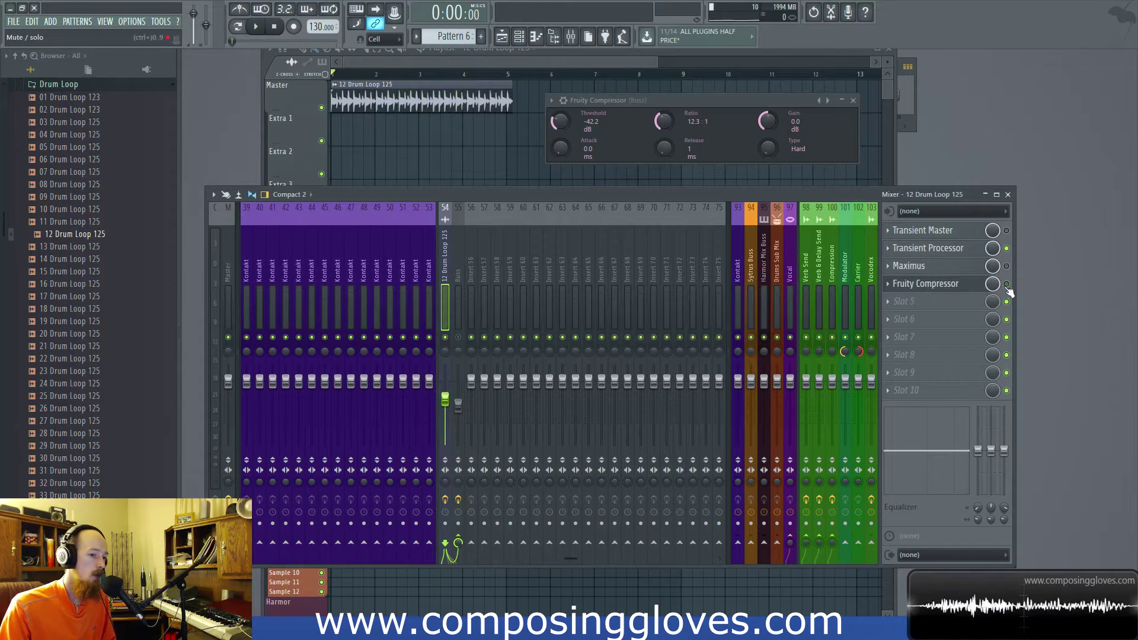
- Drop the Buss fader, bring it back to about 18%, and set its compressor threshold to -15.3 dB
left_click(459, 318)
left_click_drag(459, 403, 458, 444)
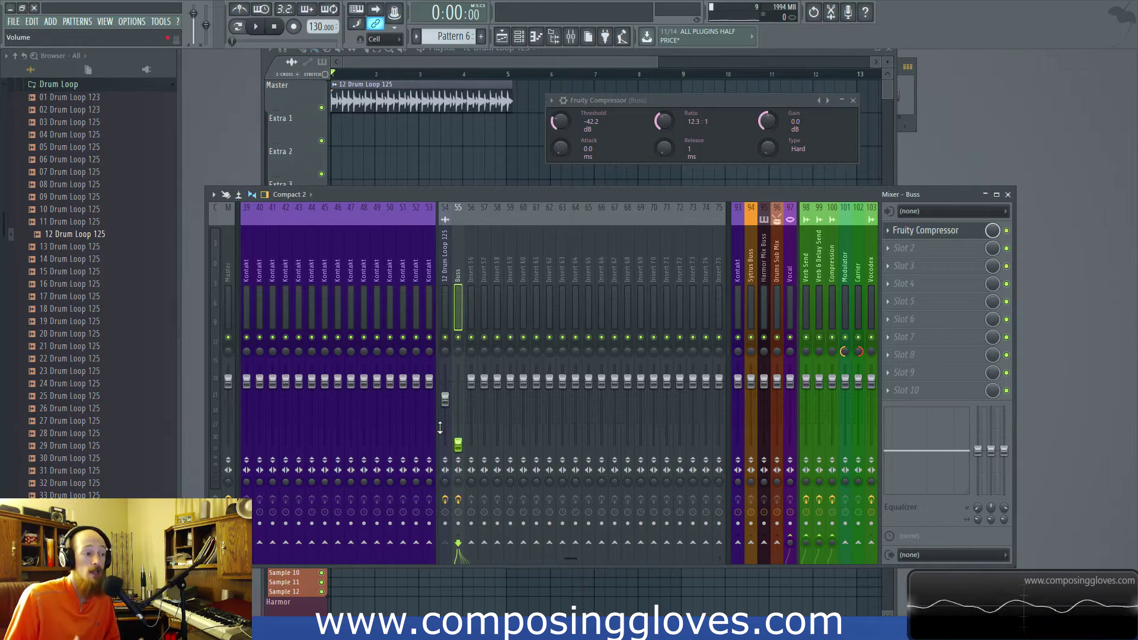
key("space")
left_click(445, 399)
left_click_drag(458, 444, 459, 404)
left_click_drag(560, 121, 559, 99)
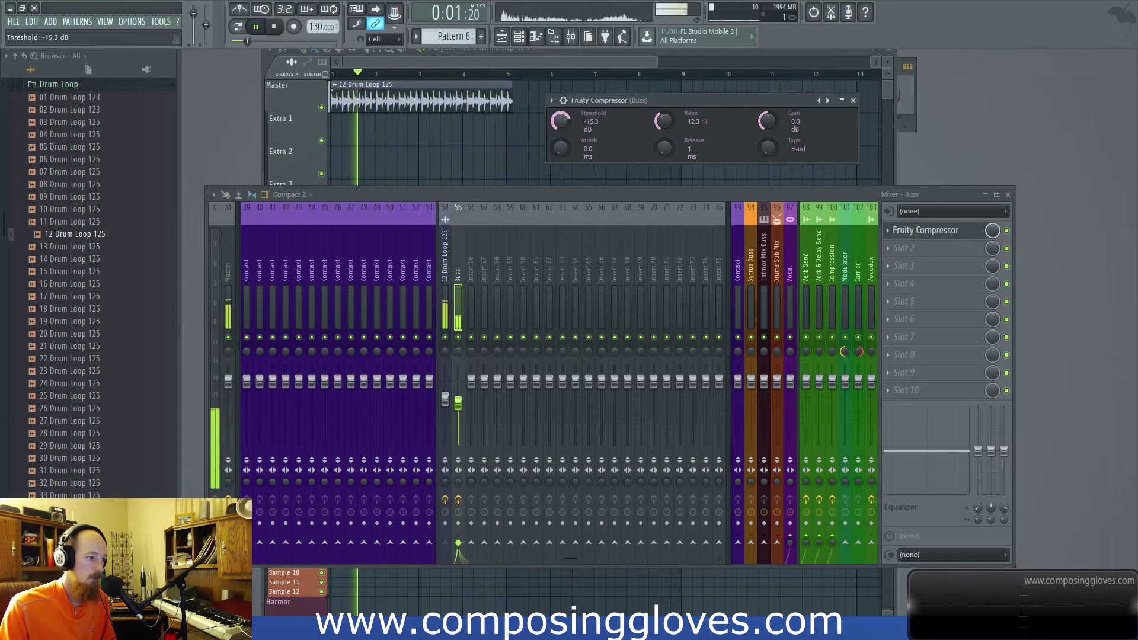
key("space")
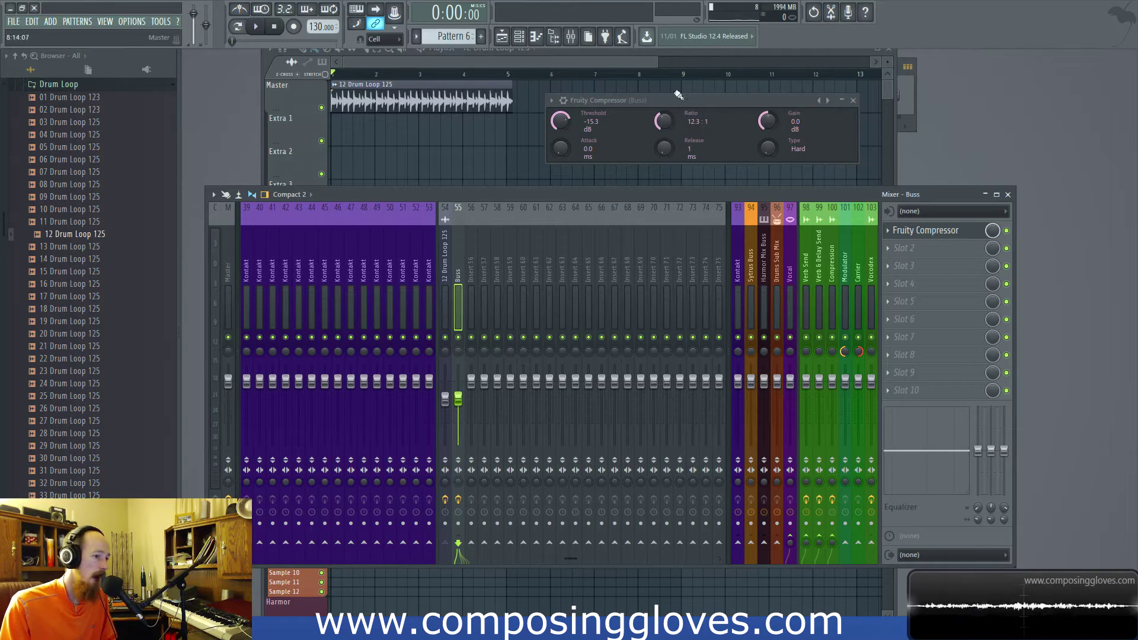
- Compare the 12 Drum Loop 125, Buss and Insert 56 tracks and their routing
left_click(441, 283)
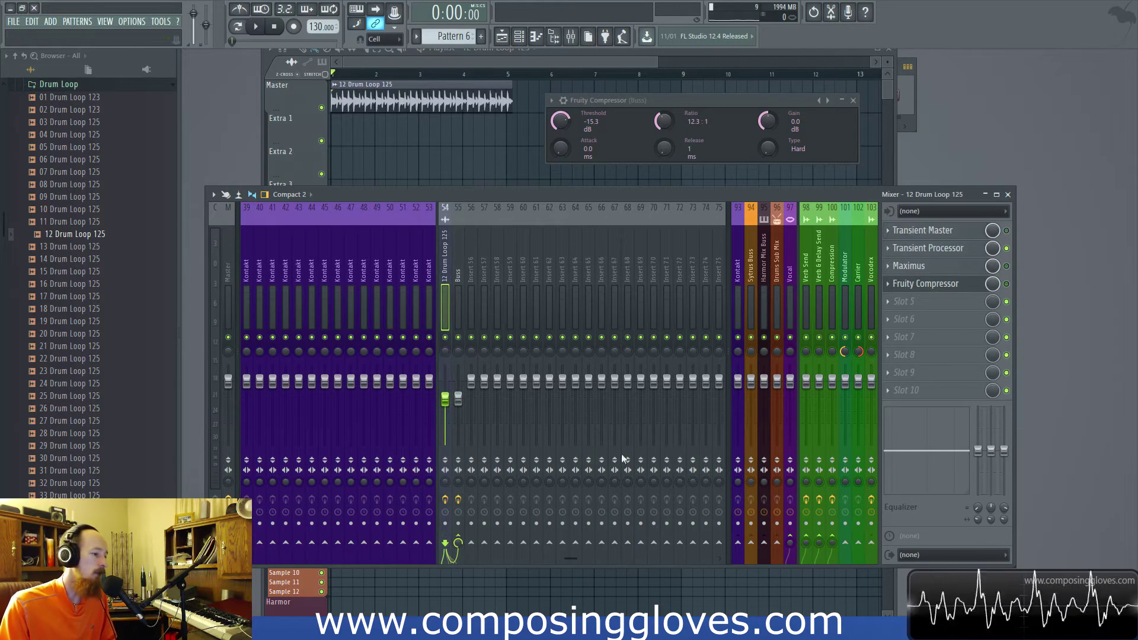
left_click(454, 318)
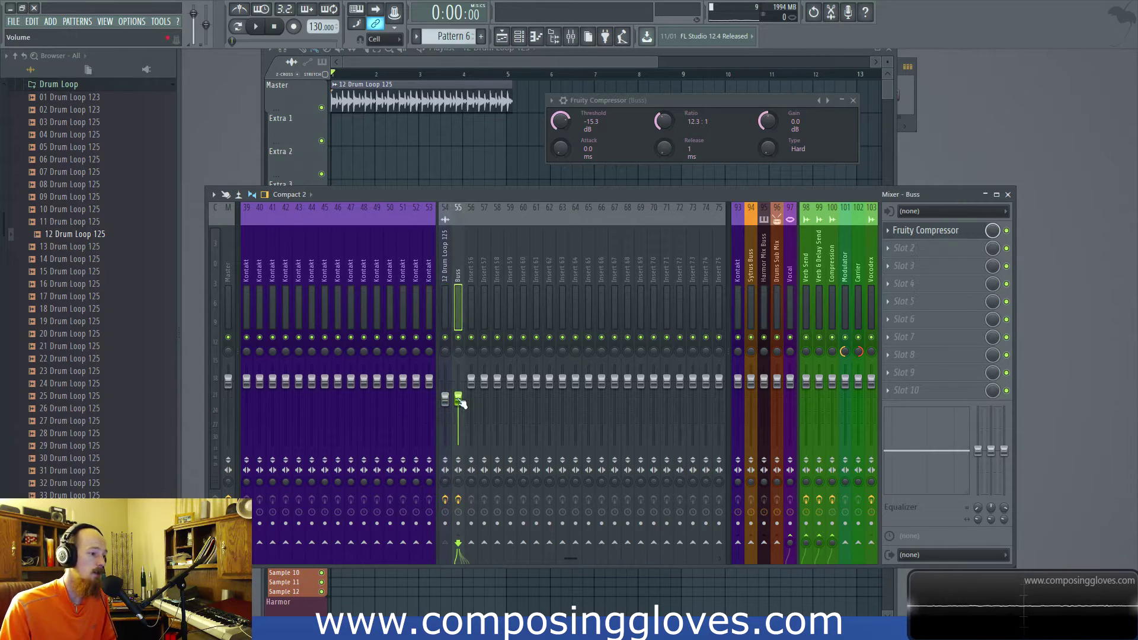
left_click(449, 319)
left_click(460, 319)
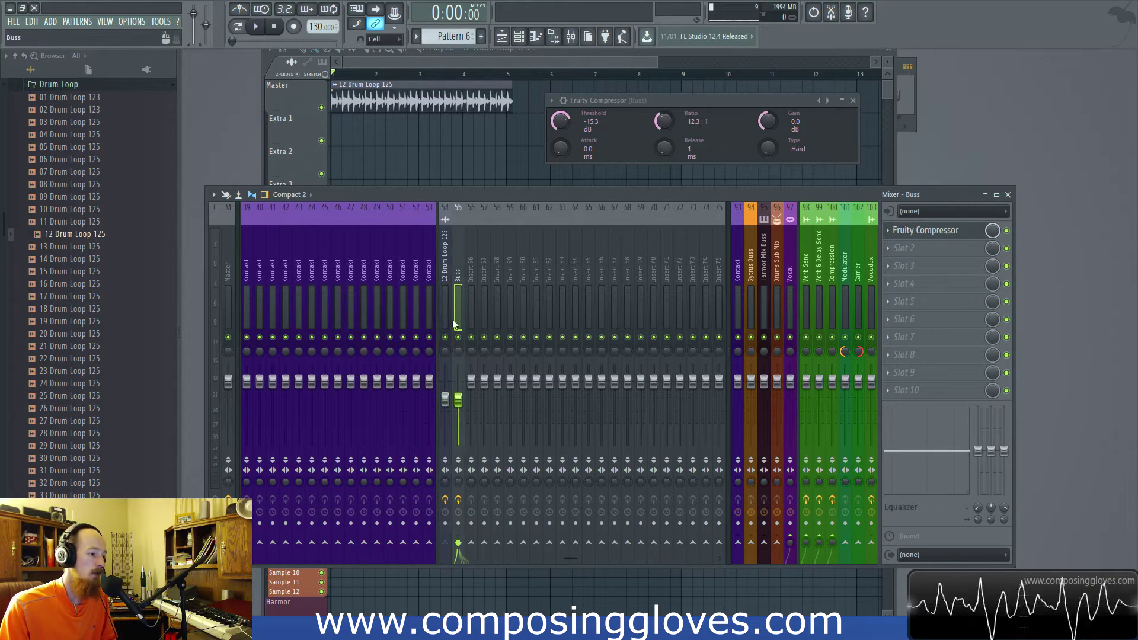
left_click(474, 313)
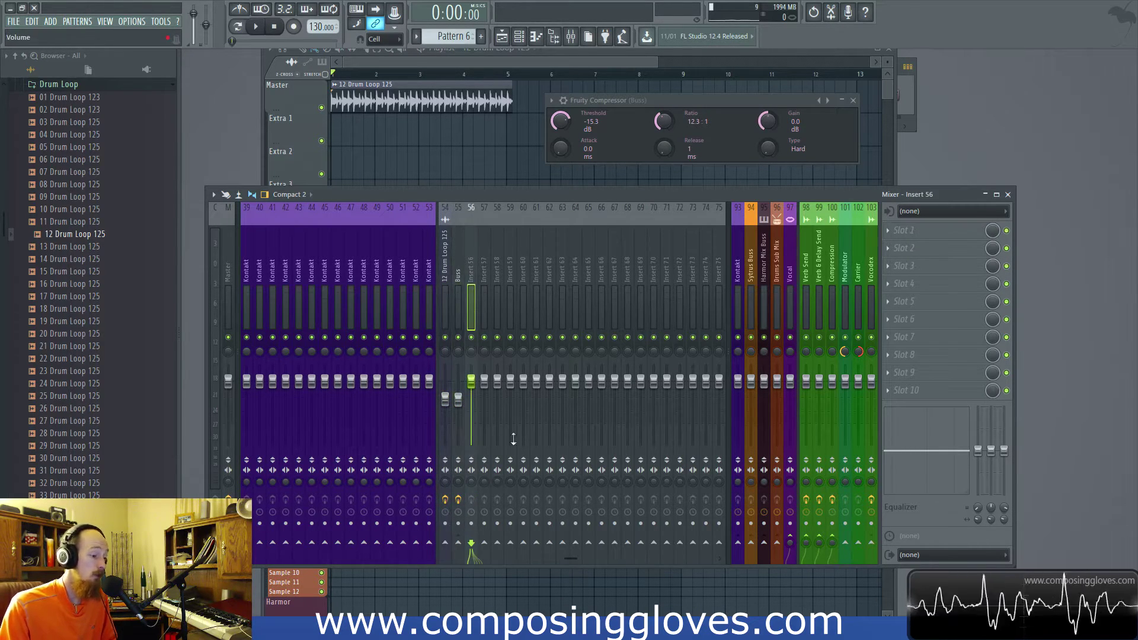
left_click(458, 401)
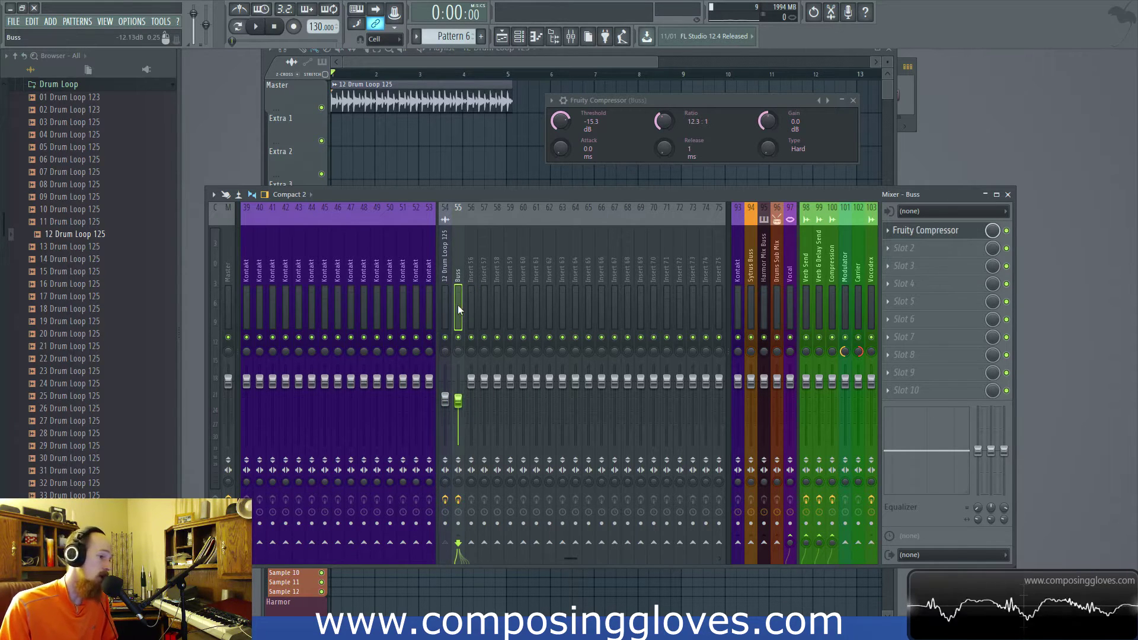
mouse_move(471, 379)
left_mouse_down()
mouse_move(472, 392)
mouse_move(471, 380)
left_mouse_up()
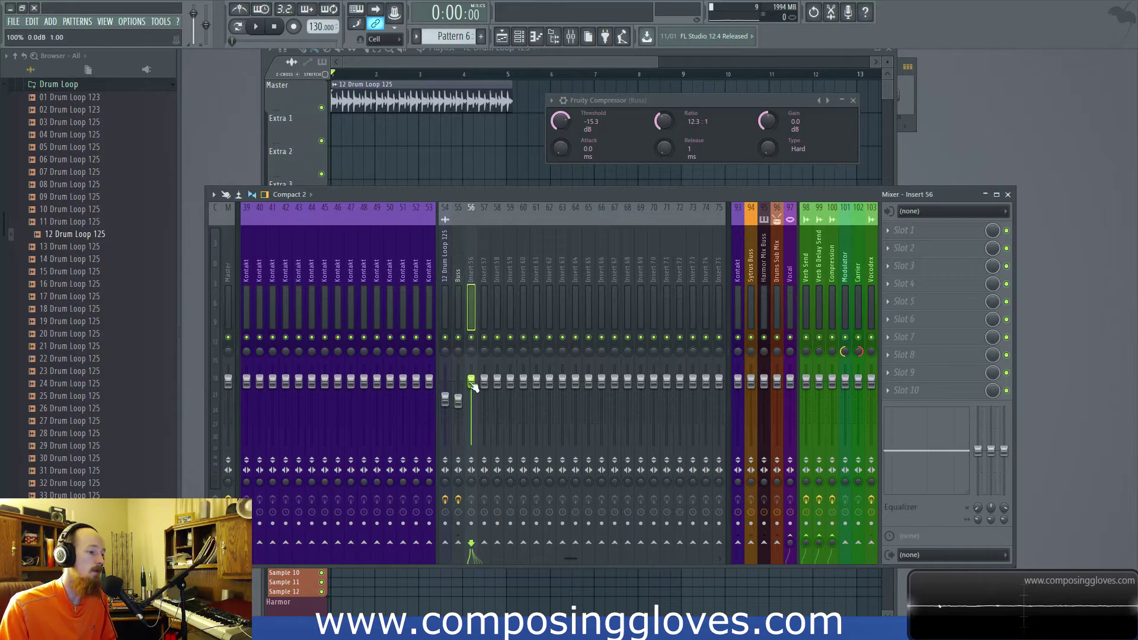
left_click(457, 307)
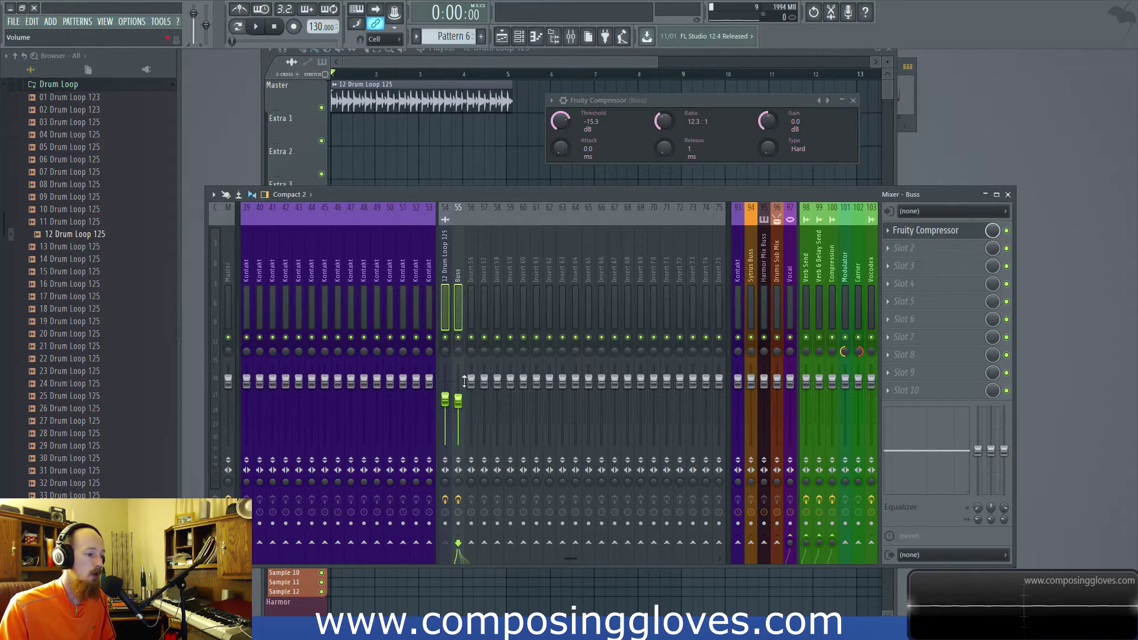
left_click(472, 543)
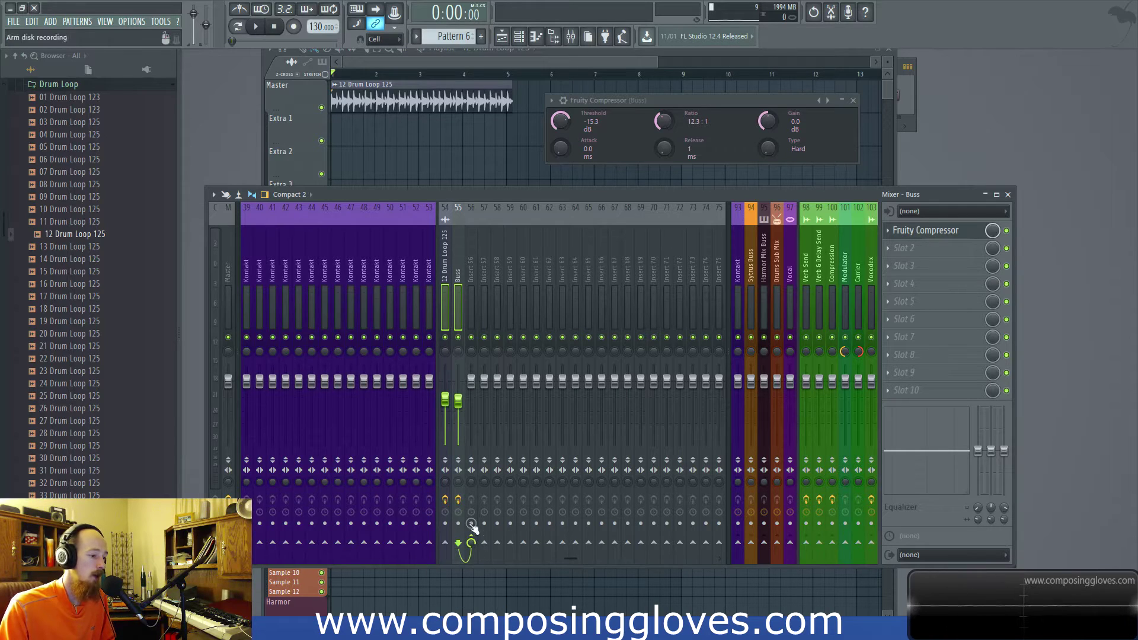
- Add a drum loop send to Insert 56 and play the loop to check levels
left_click(445, 313)
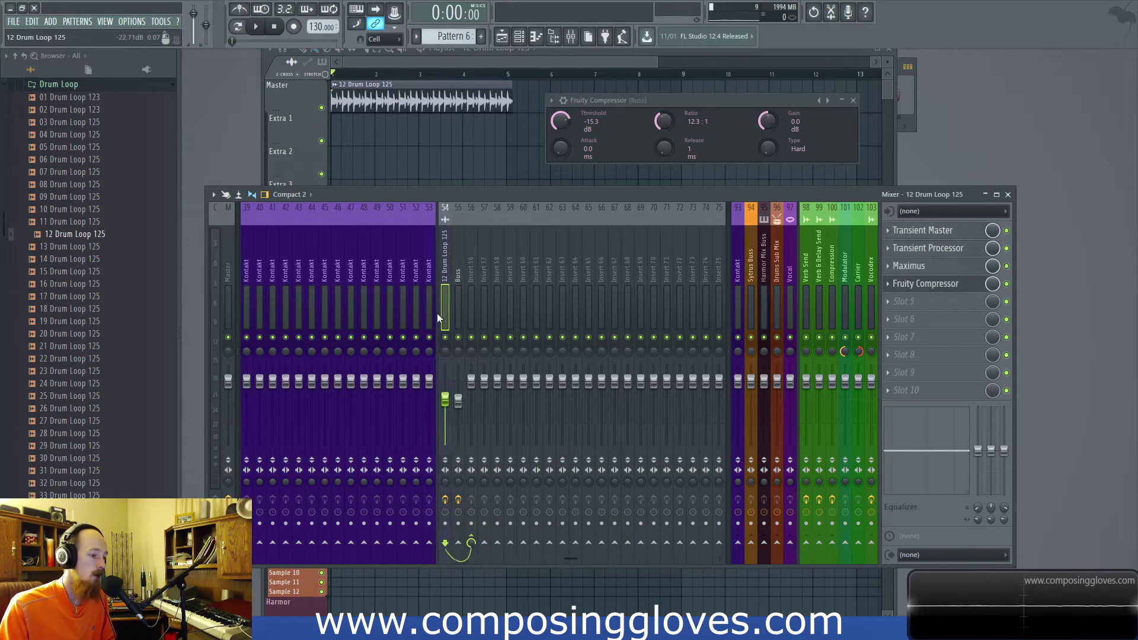
left_click(458, 544)
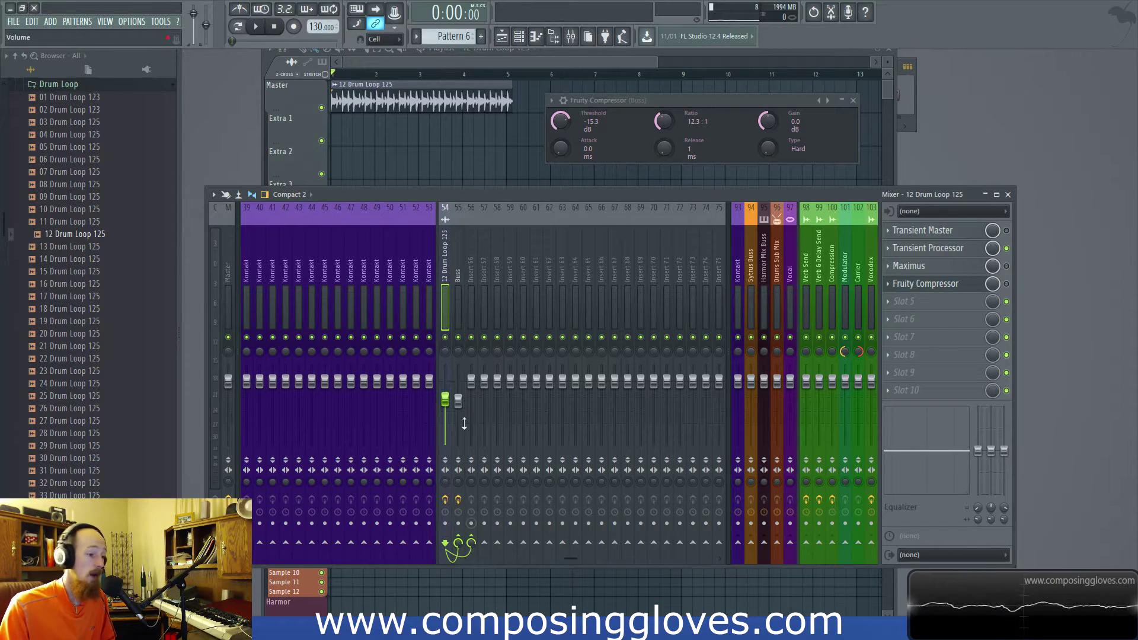
left_click(474, 308)
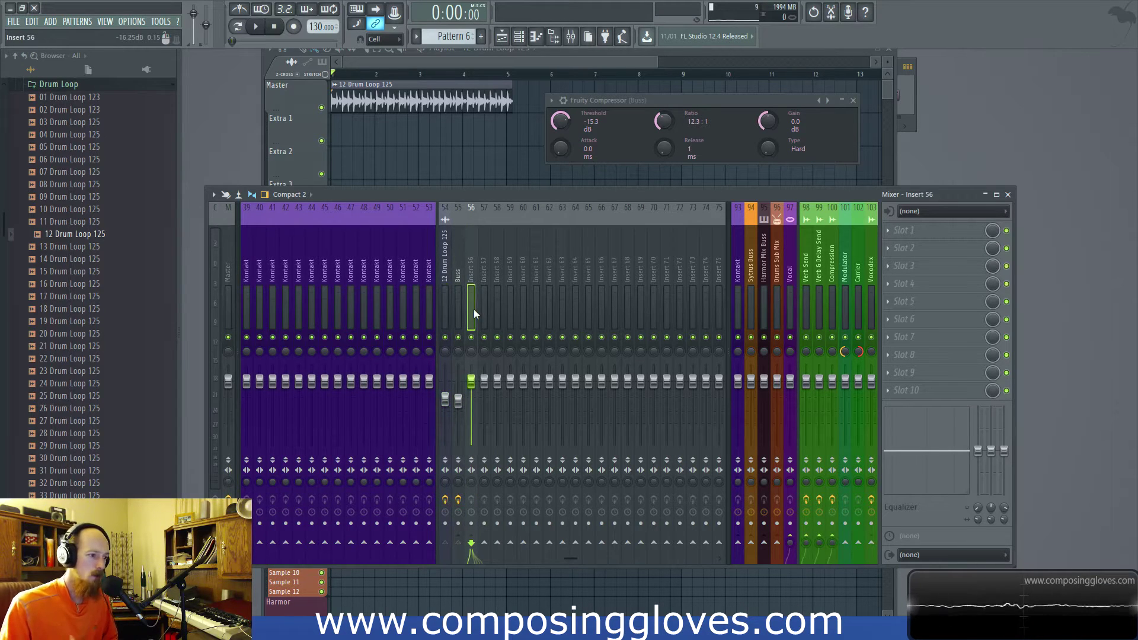
key("space")
left_click(459, 299)
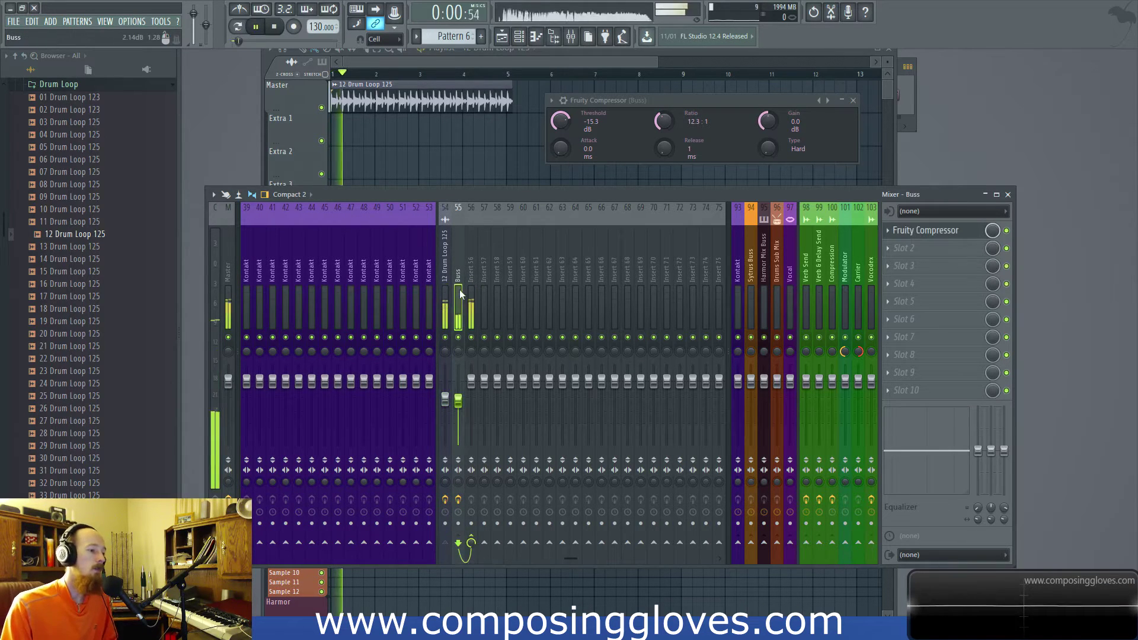
left_click(472, 460)
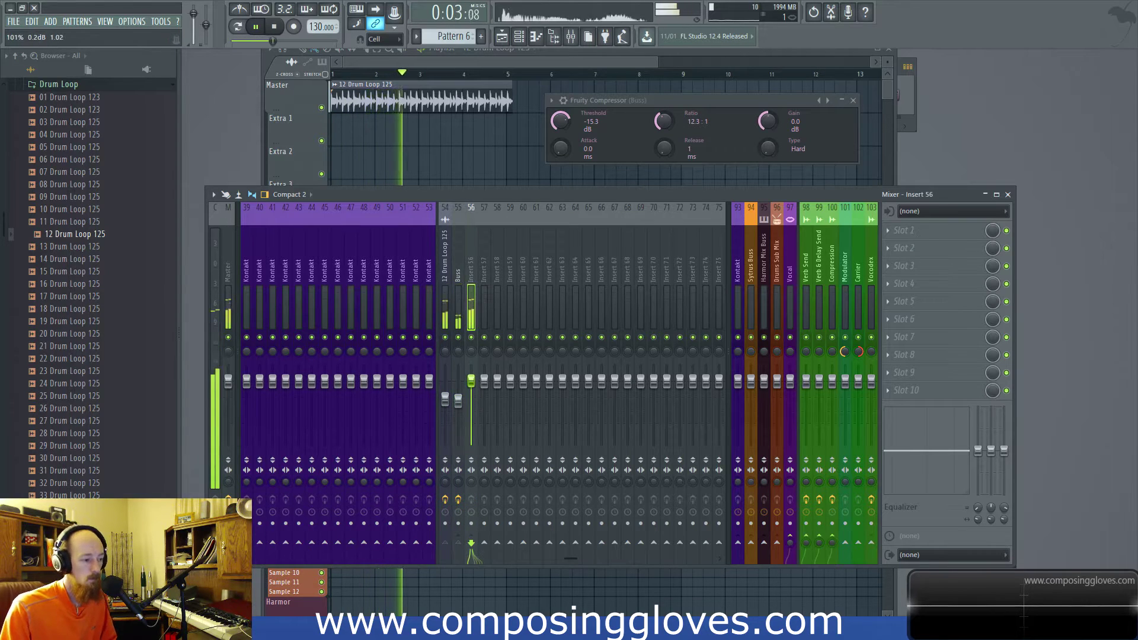
key("space")
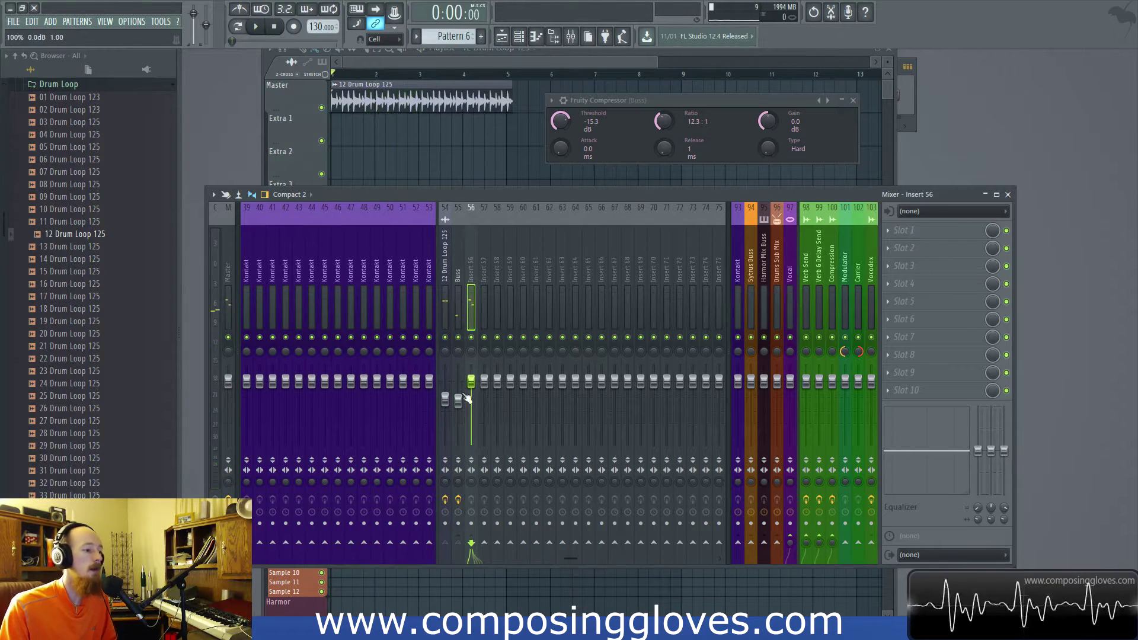
left_click(458, 356)
- Load Fruity WaveShaper into Buss slot 2, raise its curve point, and close its window
left_click(907, 247)
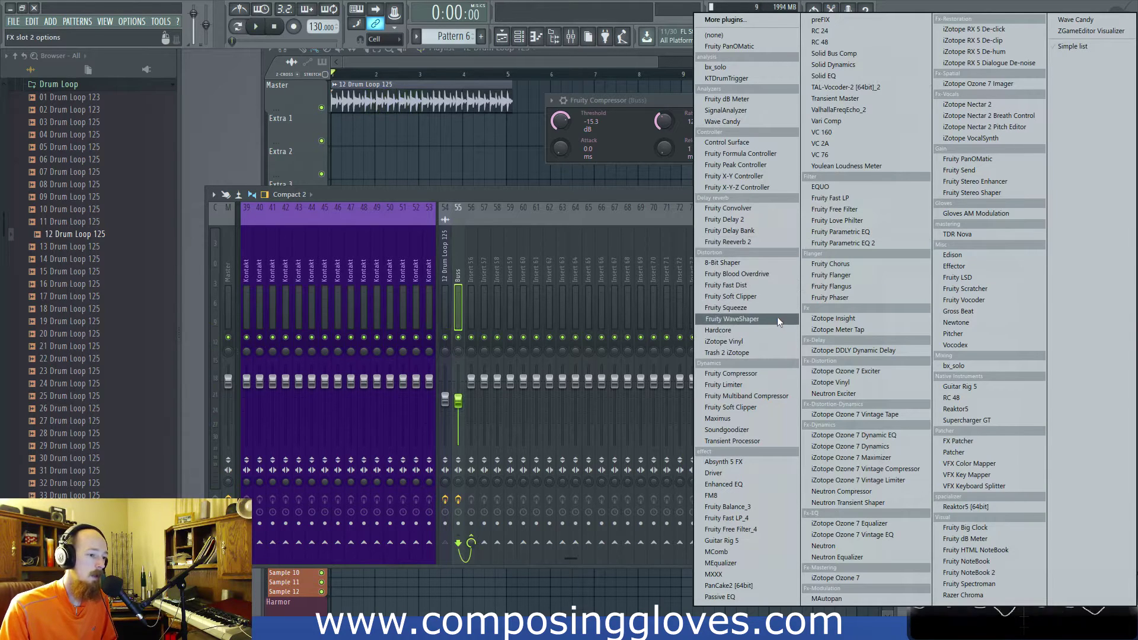
left_click(732, 319)
key("space")
left_click_drag(285, 236, 284, 172)
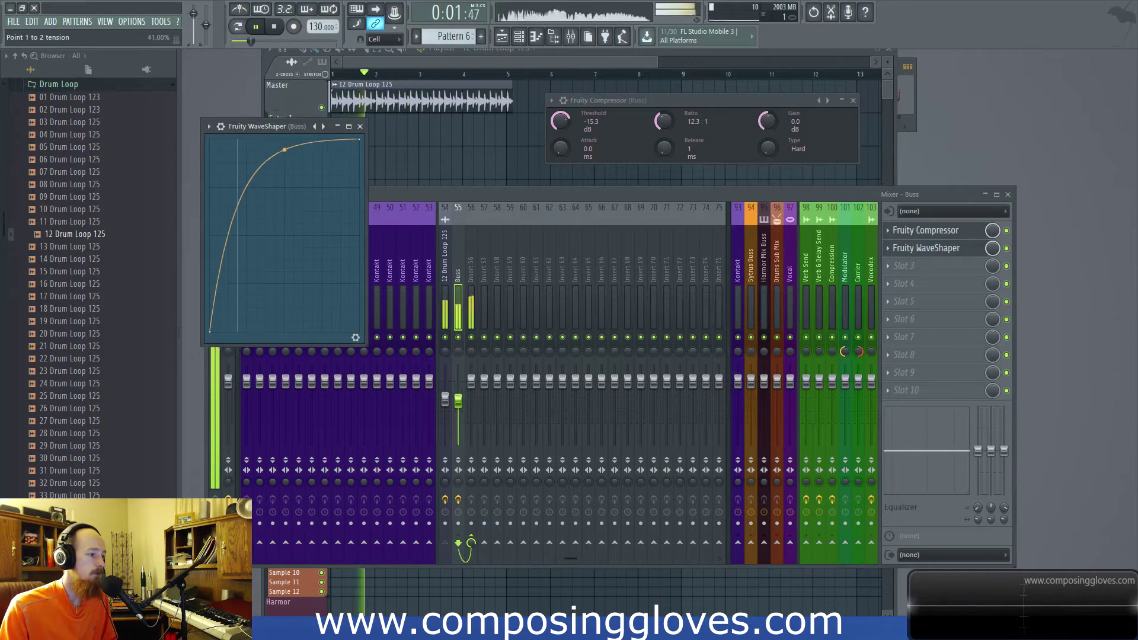
key("space")
left_click(360, 127)
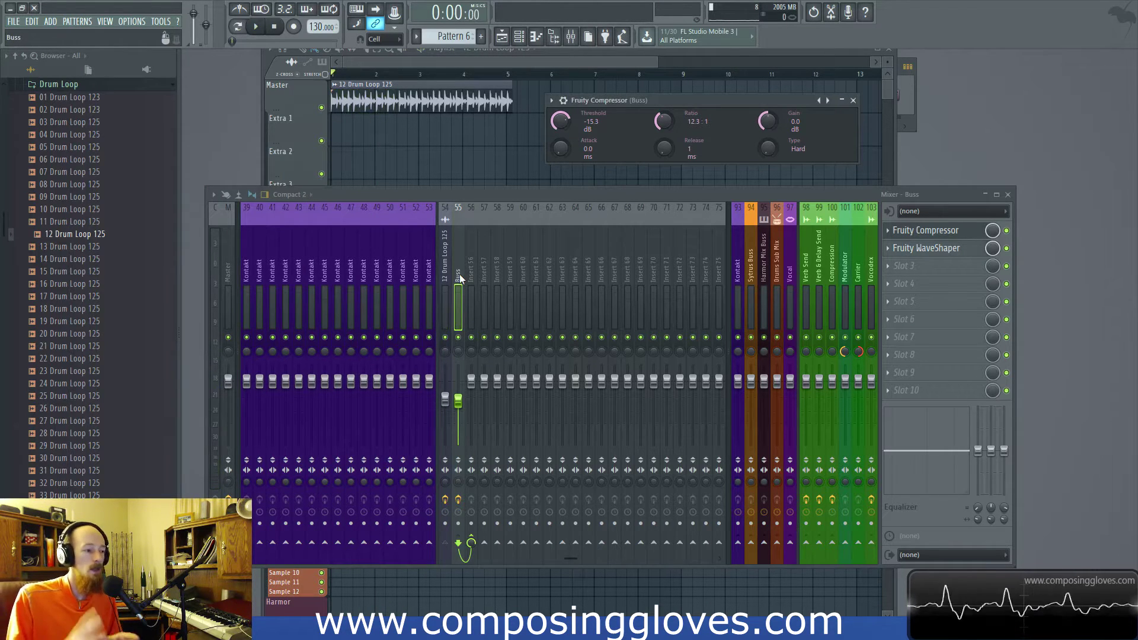
- Flip between the drum loop and Buss effect chains, ending on 12 Drum Loop 125
left_click(445, 278)
left_click(457, 280)
left_click(444, 281)
left_click(458, 285)
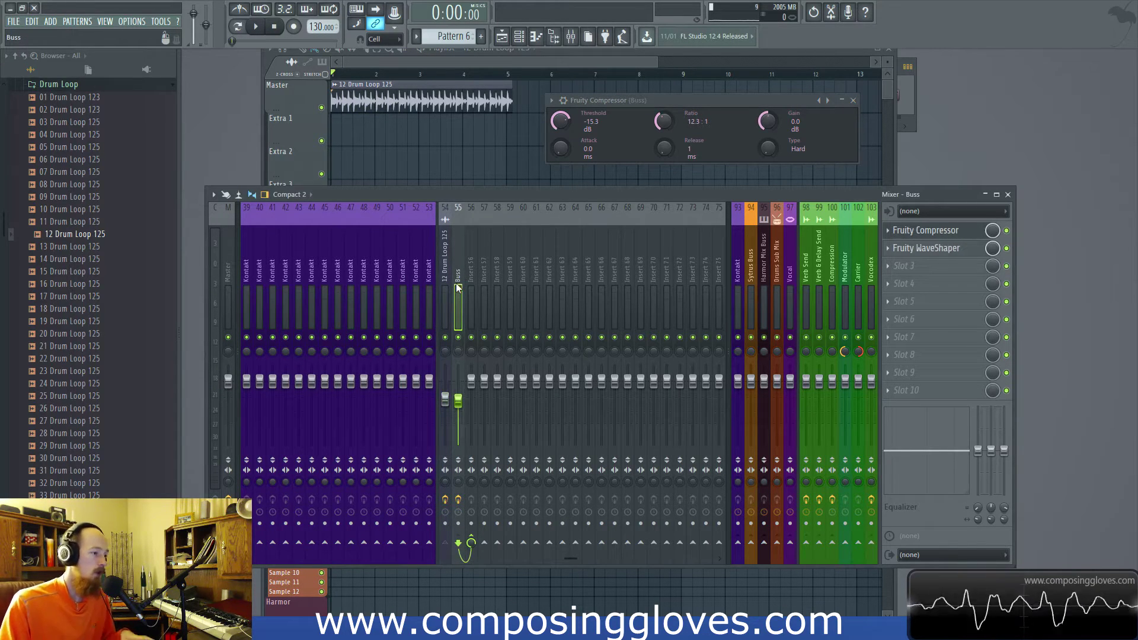
left_click(448, 291)
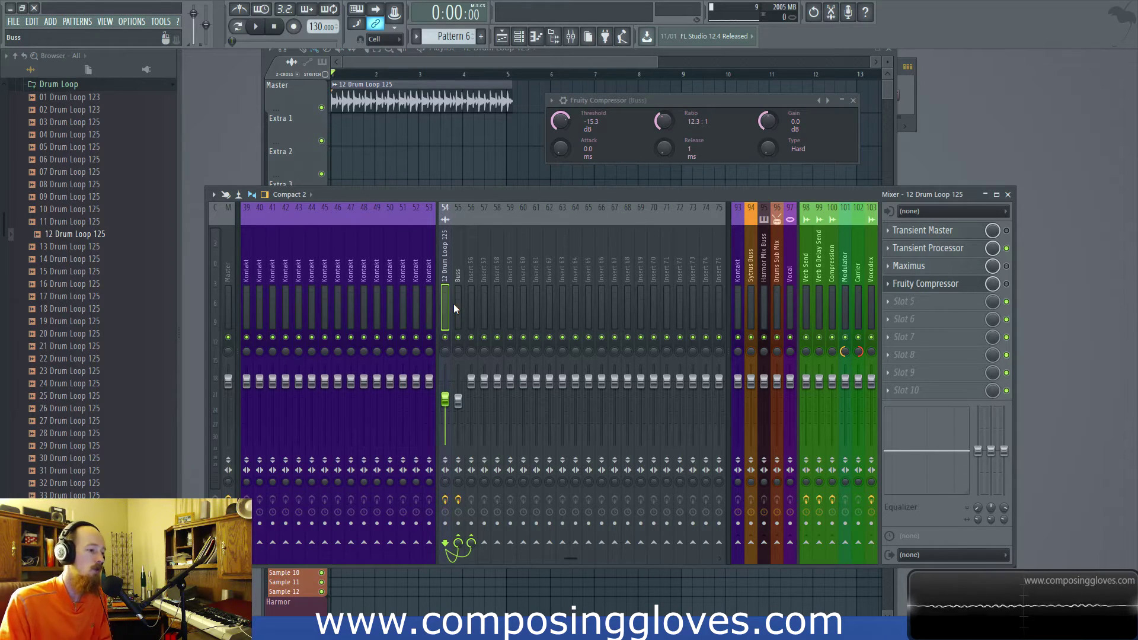
- Compare playback with the Buss muted and unmuted, switching off the drum loop's Fruity Compressor
left_click(459, 338)
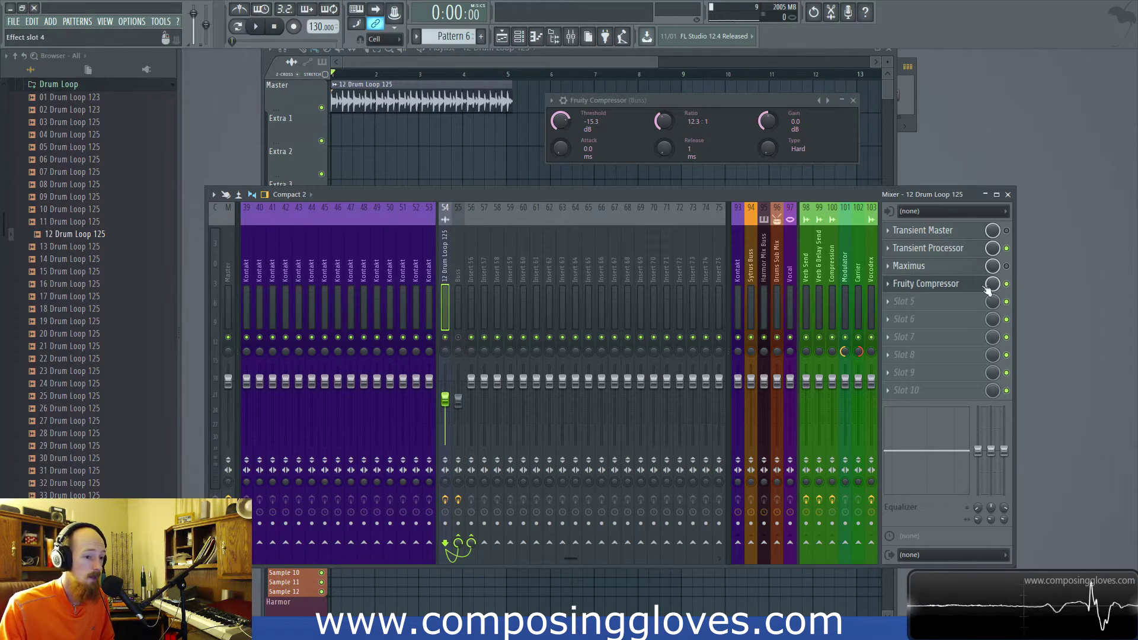
key("space")
key("space")
left_click(1007, 284)
left_click(458, 338)
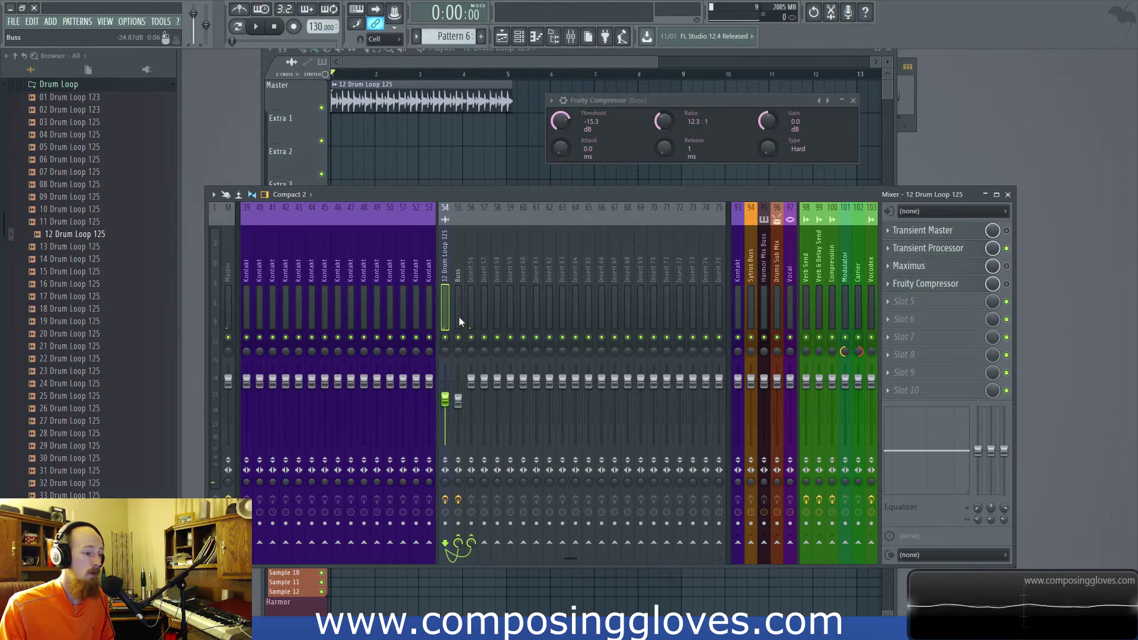
key("space")
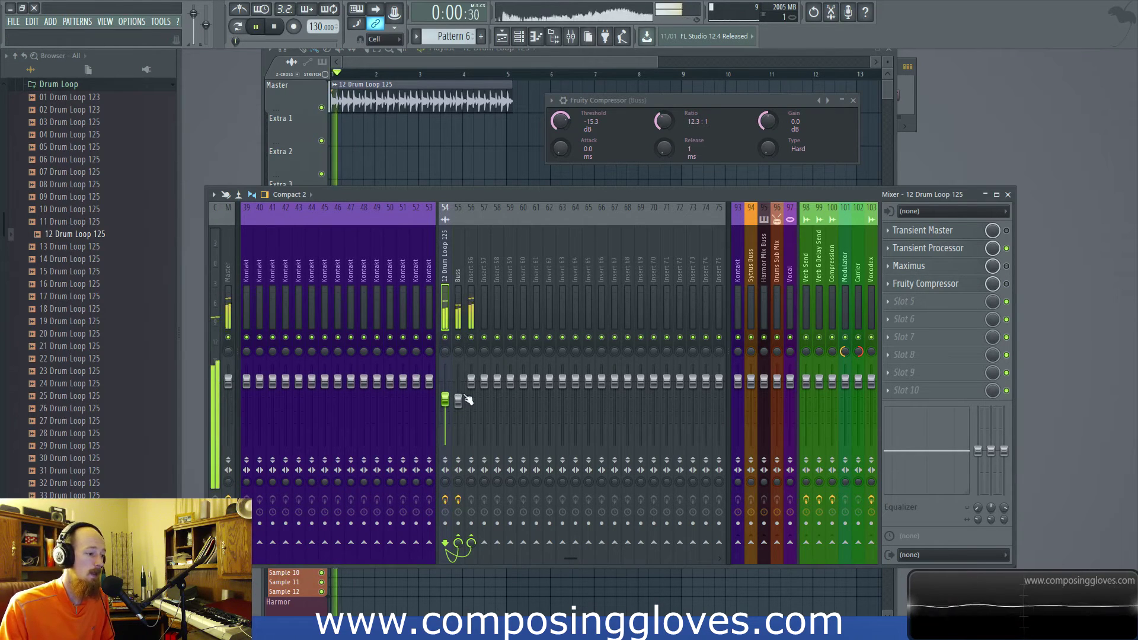
key("space")
- Return to the Buss insert and close the WaveShaper and Compressor windows and plugin list
left_click(456, 322)
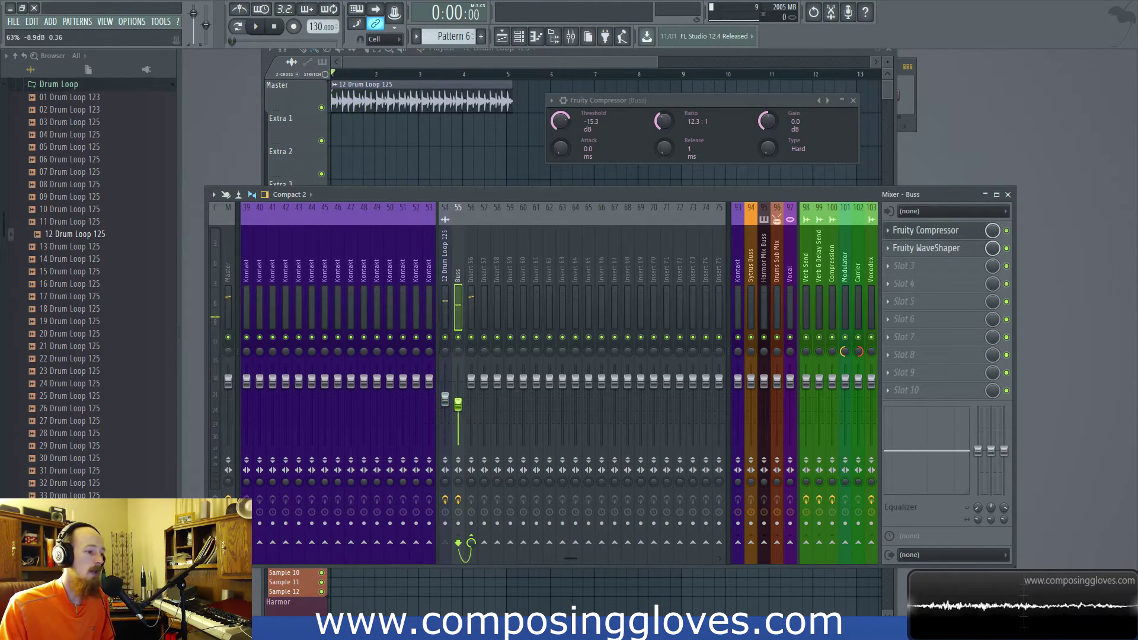
left_click(441, 305)
left_click(458, 305)
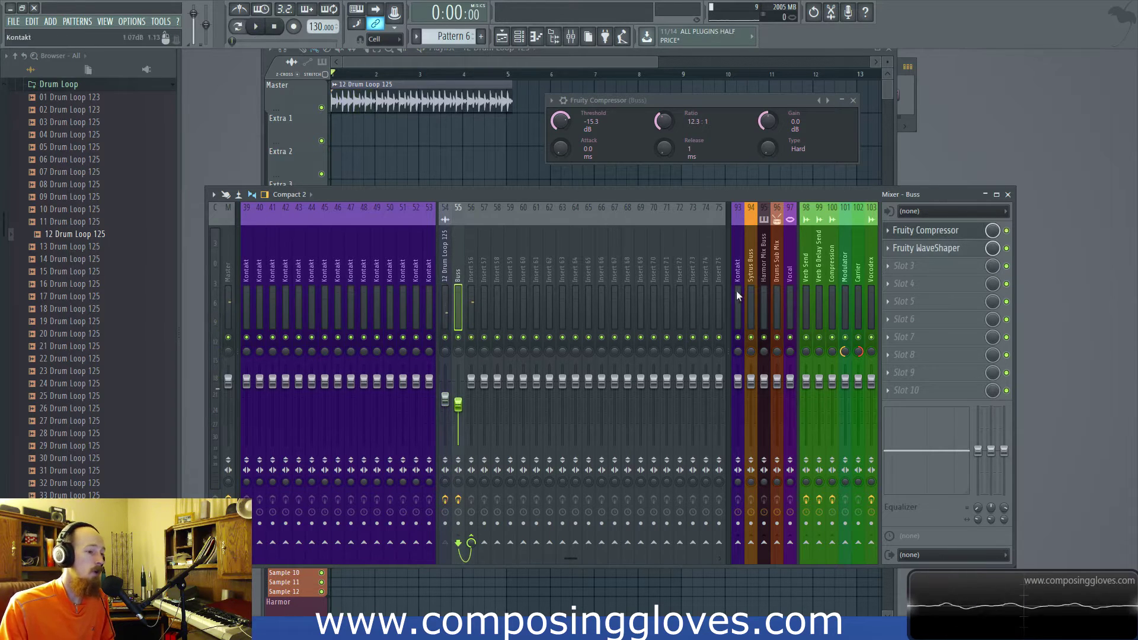
left_click(928, 247)
left_click(930, 248)
left_click(928, 234)
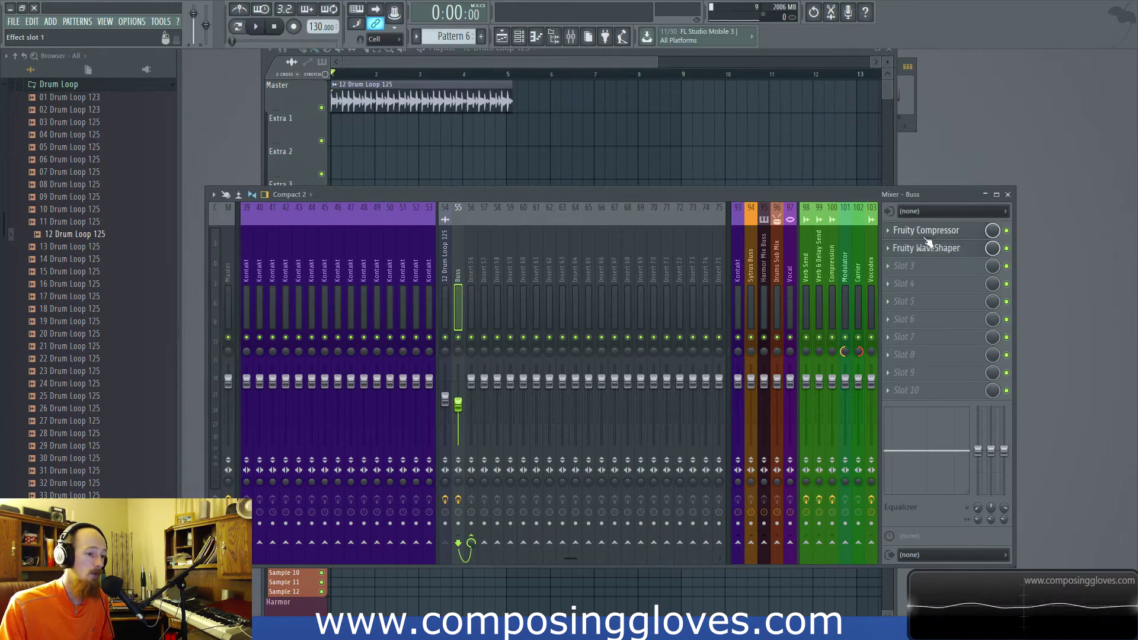
left_click(906, 282)
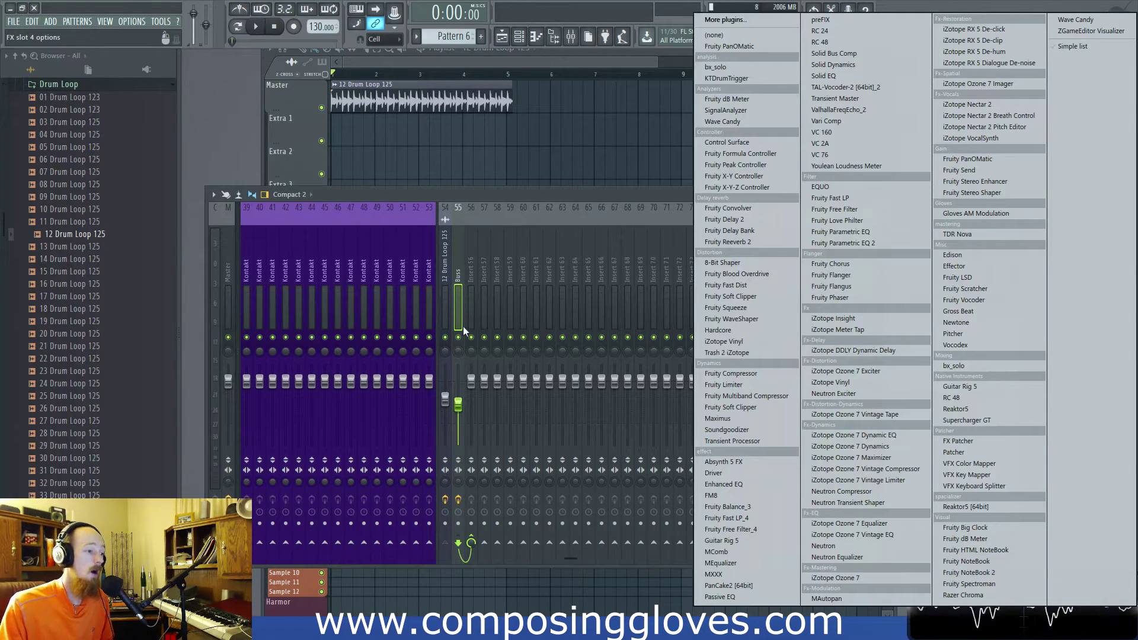
left_click(457, 279)
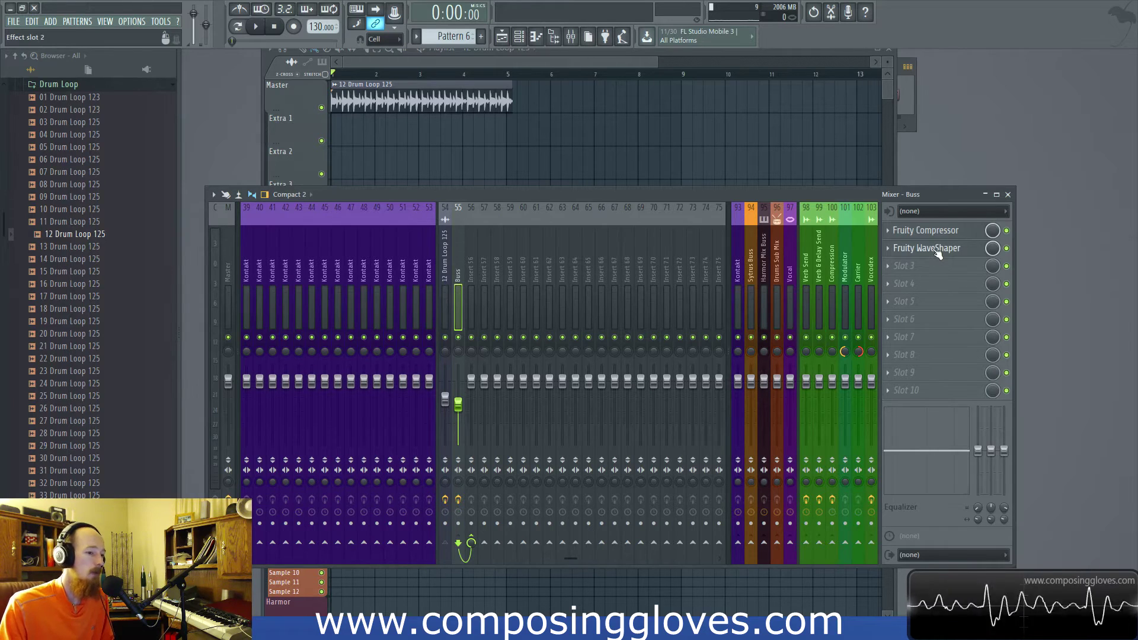
- Lower and mute the Buss, then start renaming Insert 56 to 'Drum Buss'
left_click_drag(459, 404, 459, 409)
left_click(458, 338)
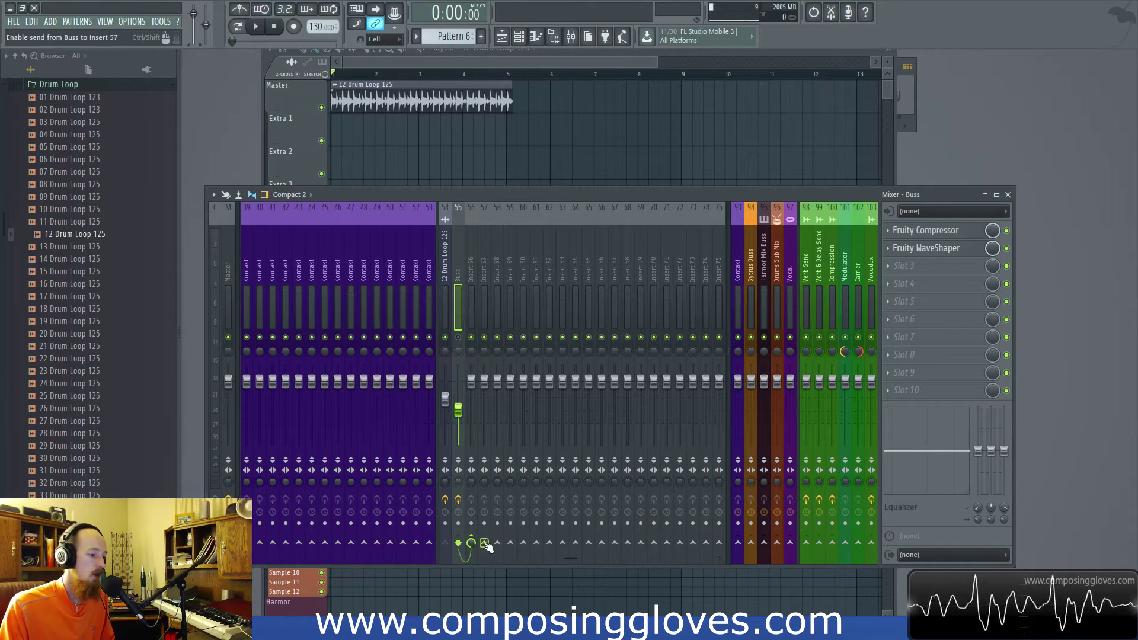
left_click(446, 314)
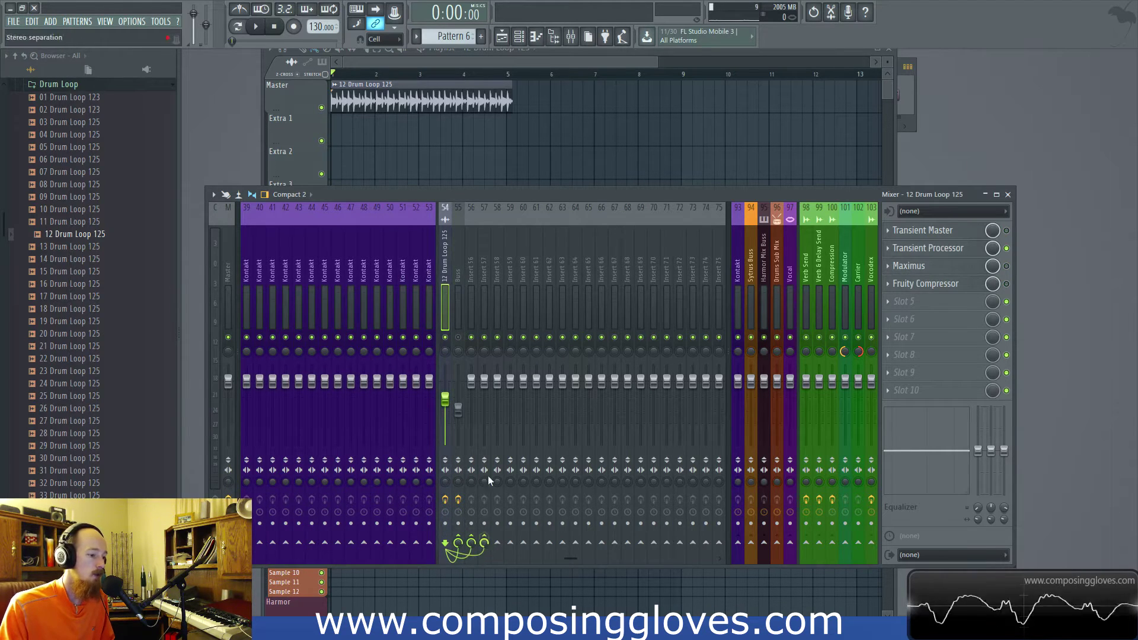
left_click(475, 286)
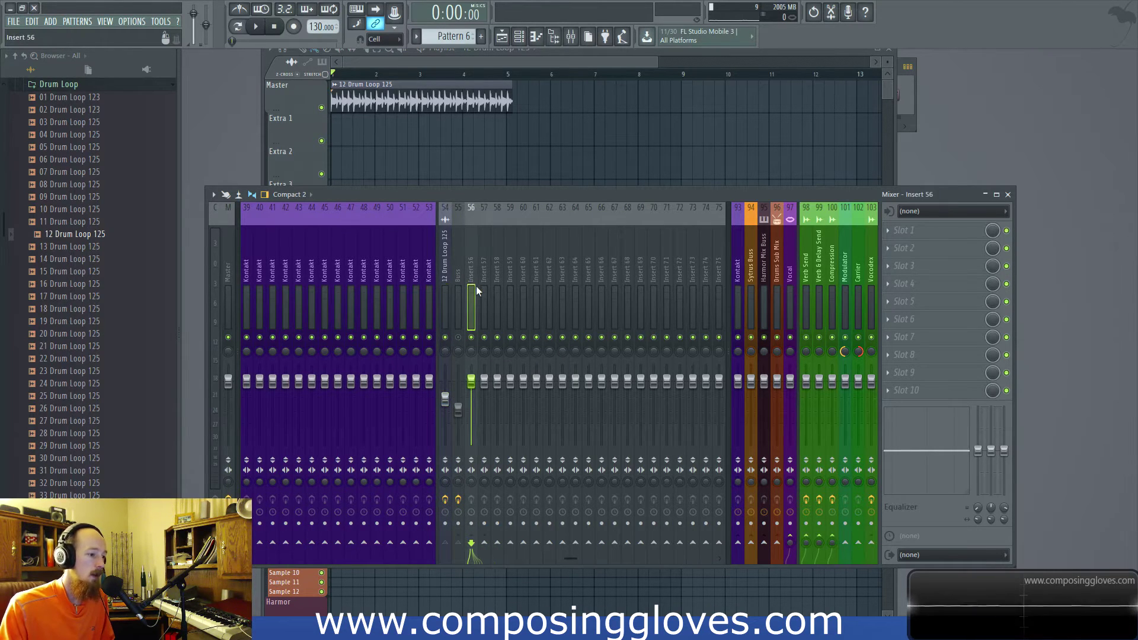
left_click(484, 277)
left_click(471, 543)
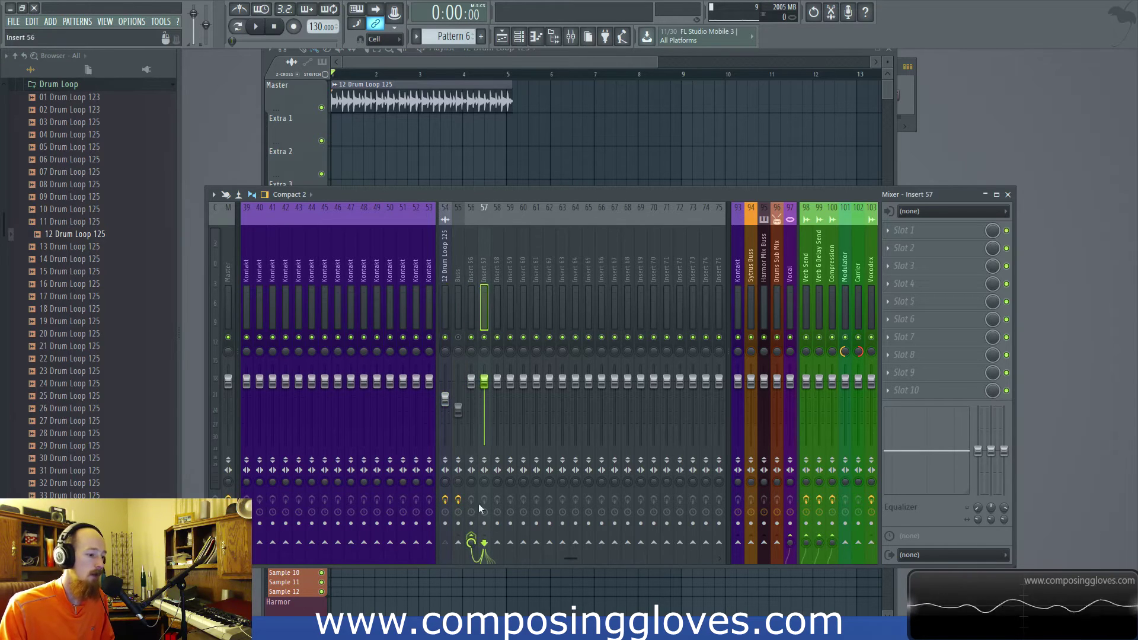
double_click(472, 267)
type("Drum ")
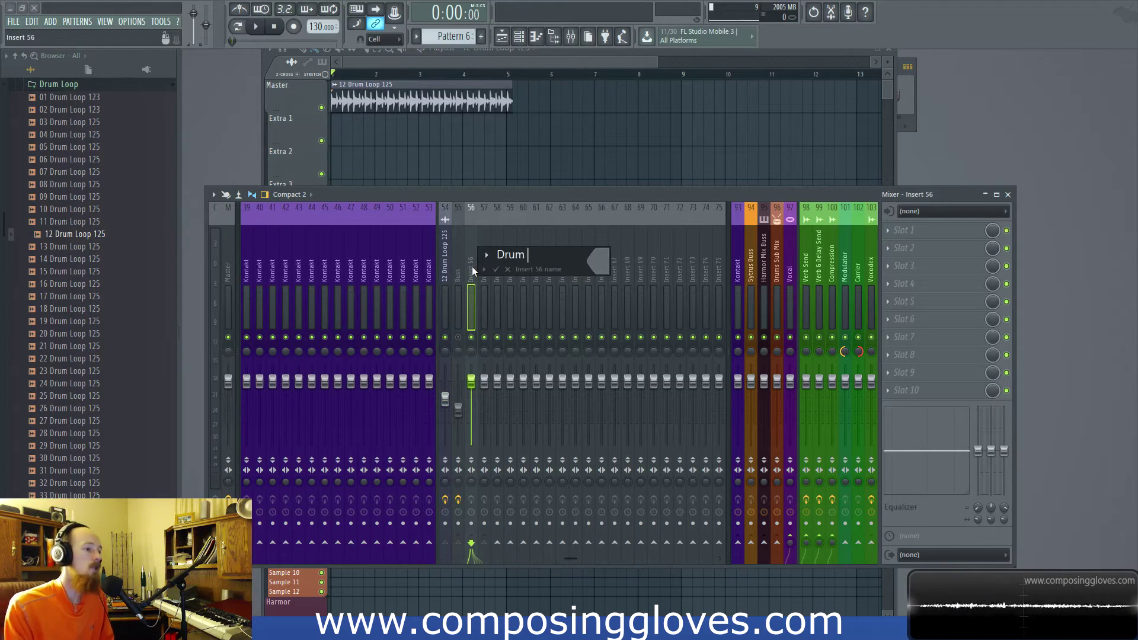
type("Buss")
- Confirm the 'Drum Buss' name on Insert 56 and load Solid Bus Comp into its first slot
key("Return")
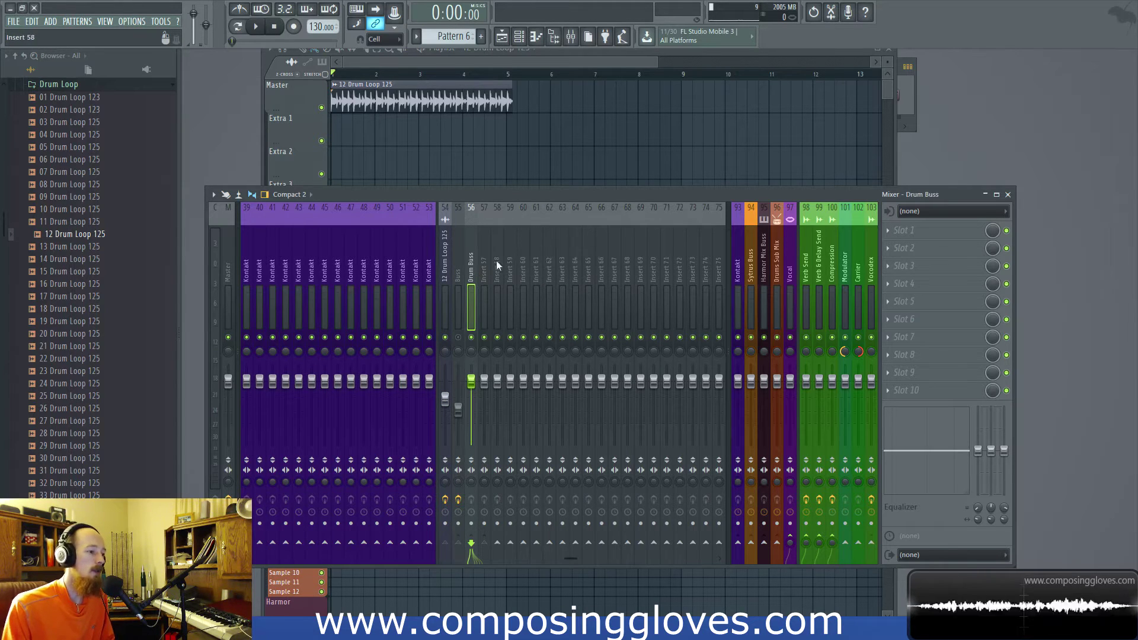
left_click(948, 230)
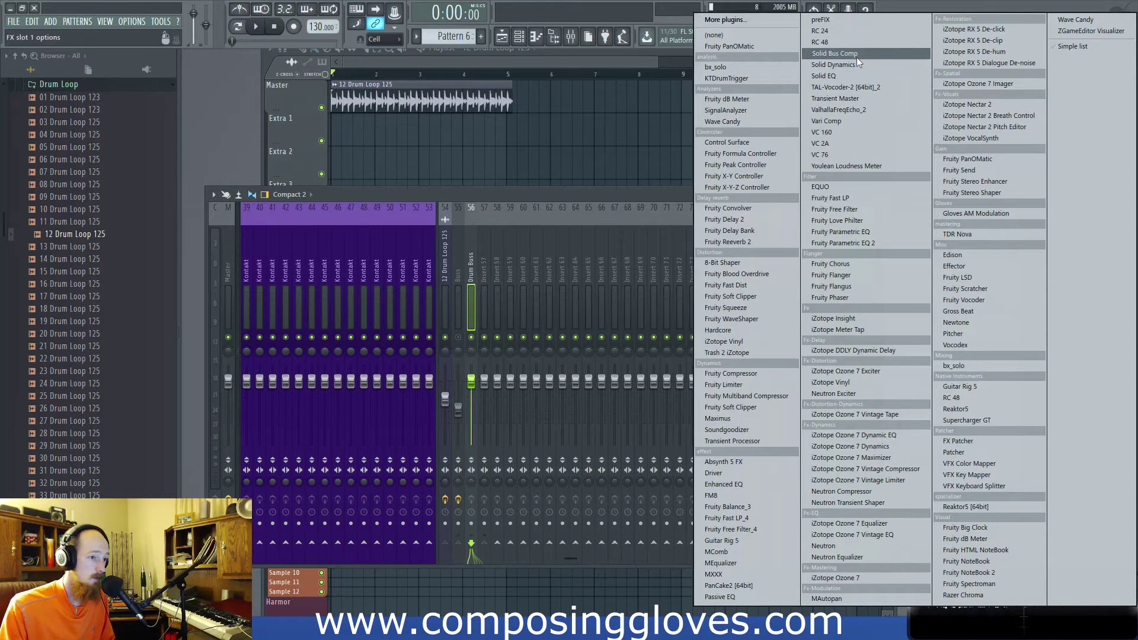
left_click(824, 57)
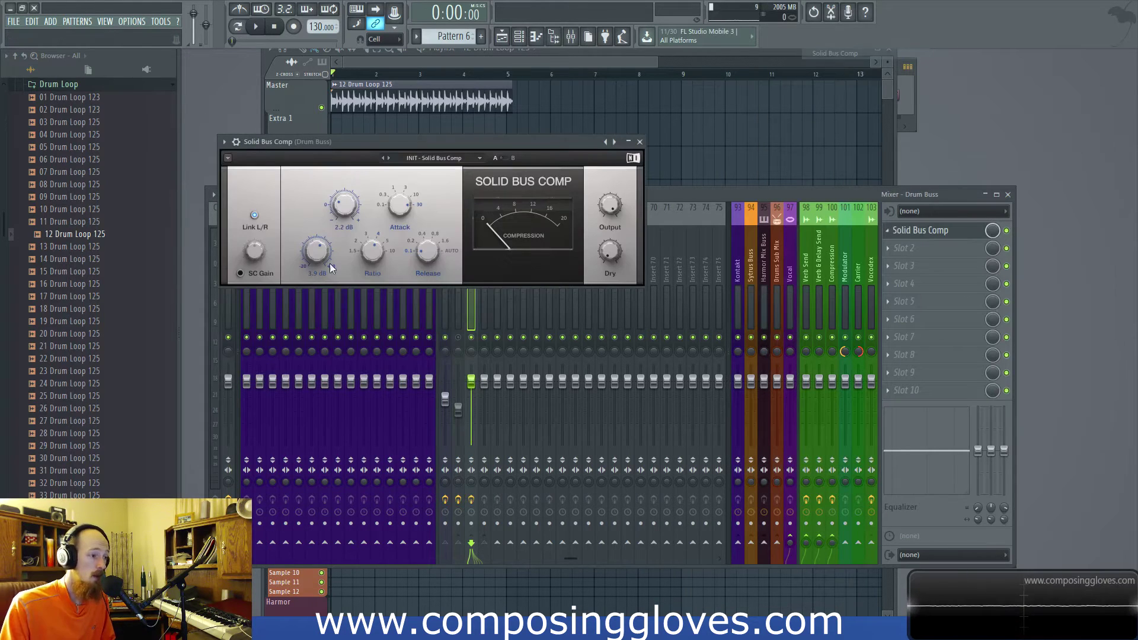
left_click(640, 142)
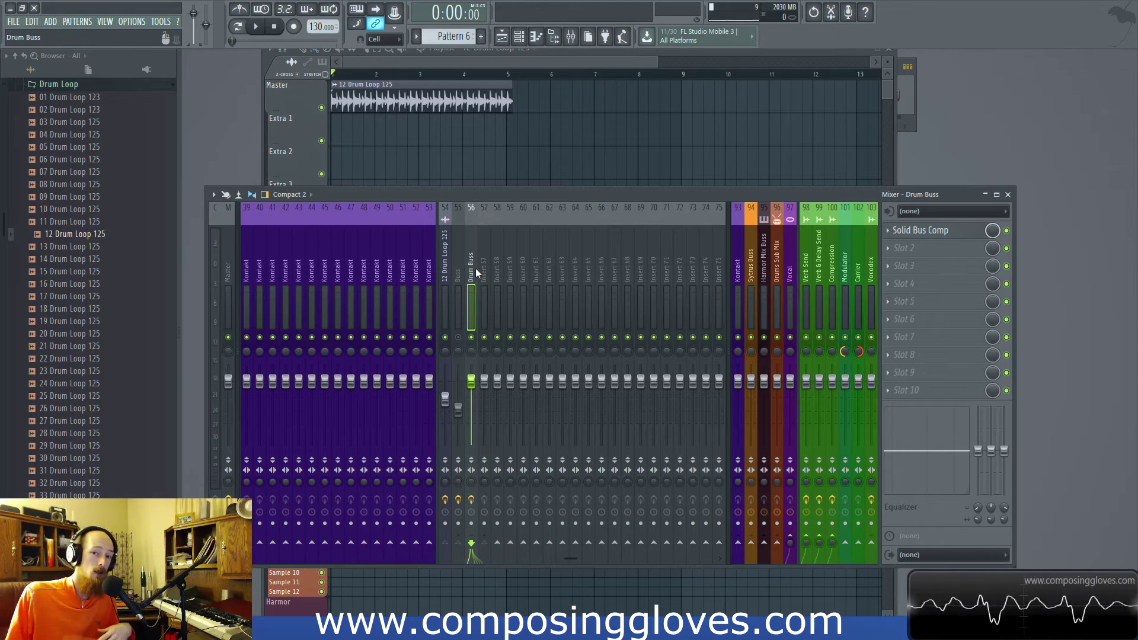
left_click(953, 236)
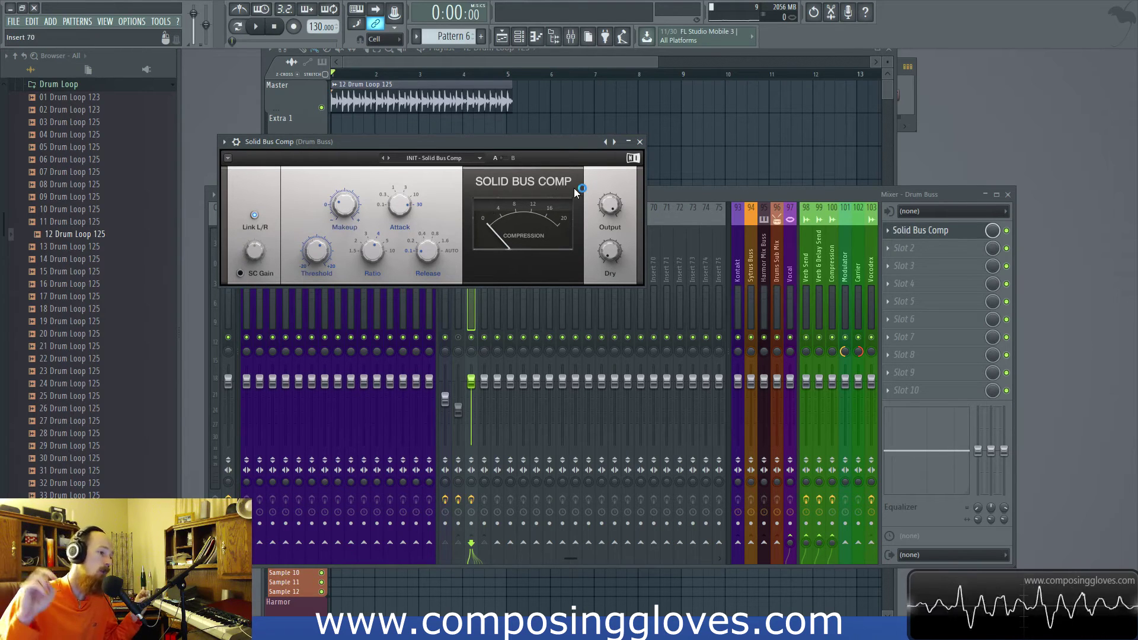
left_click(642, 142)
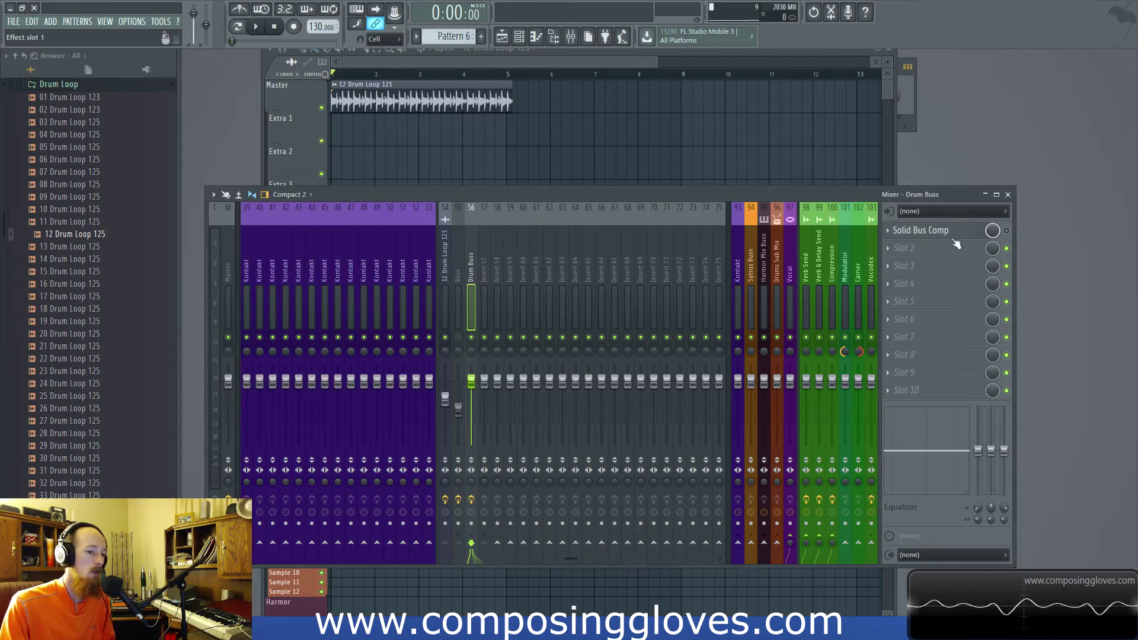
- Select Insert 57, audition the loop, and pull its volume fader down
left_click(489, 271)
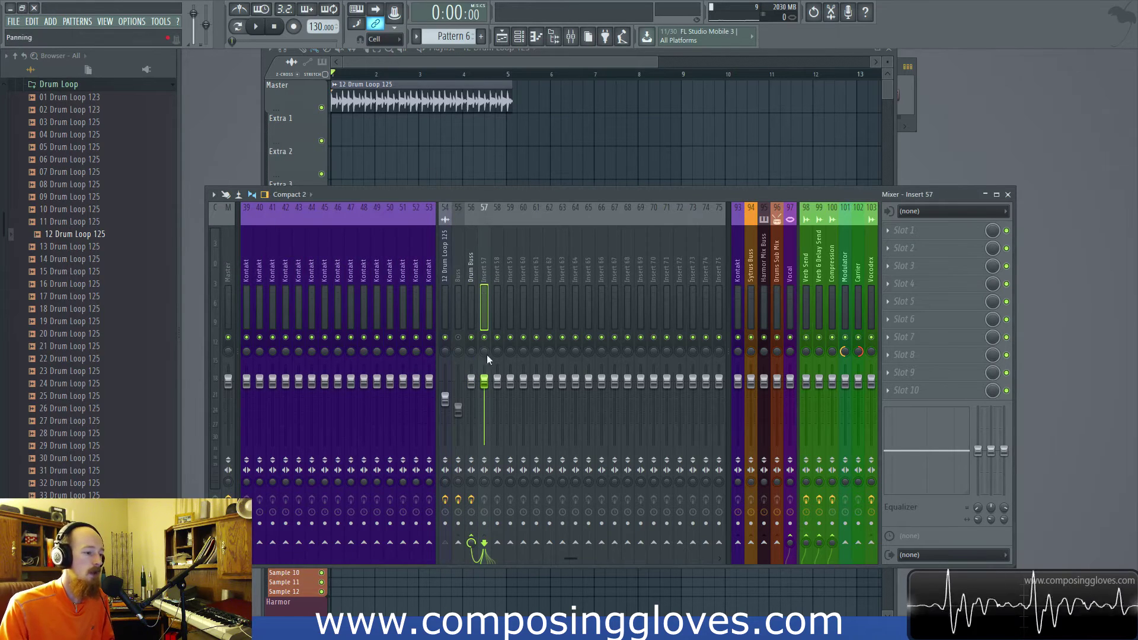
left_click(445, 267)
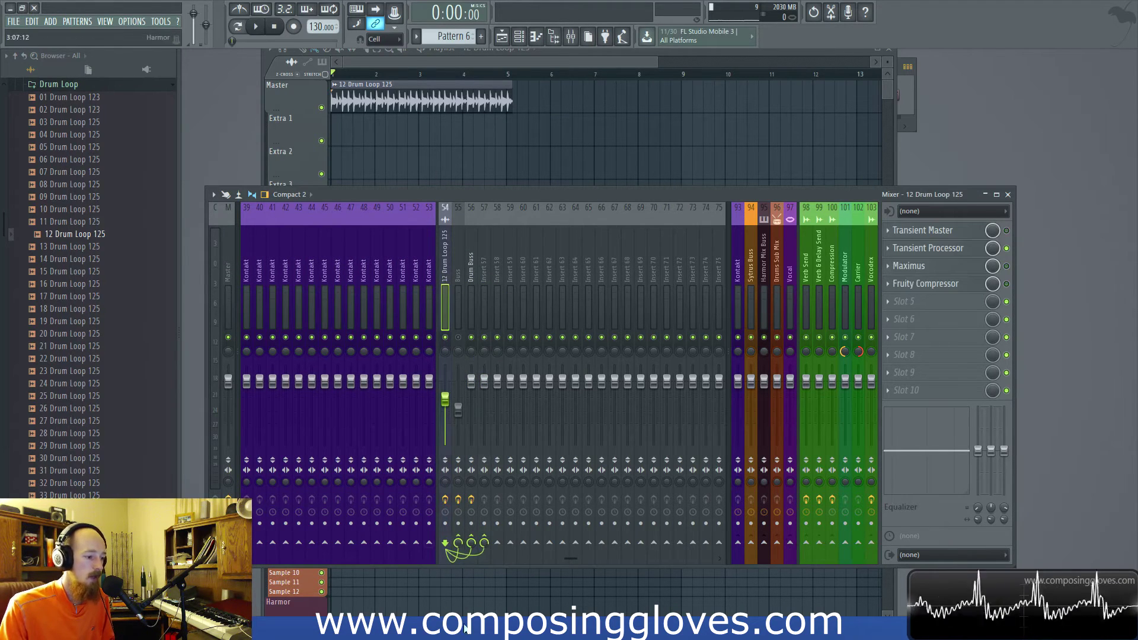
left_click(484, 276)
key("space")
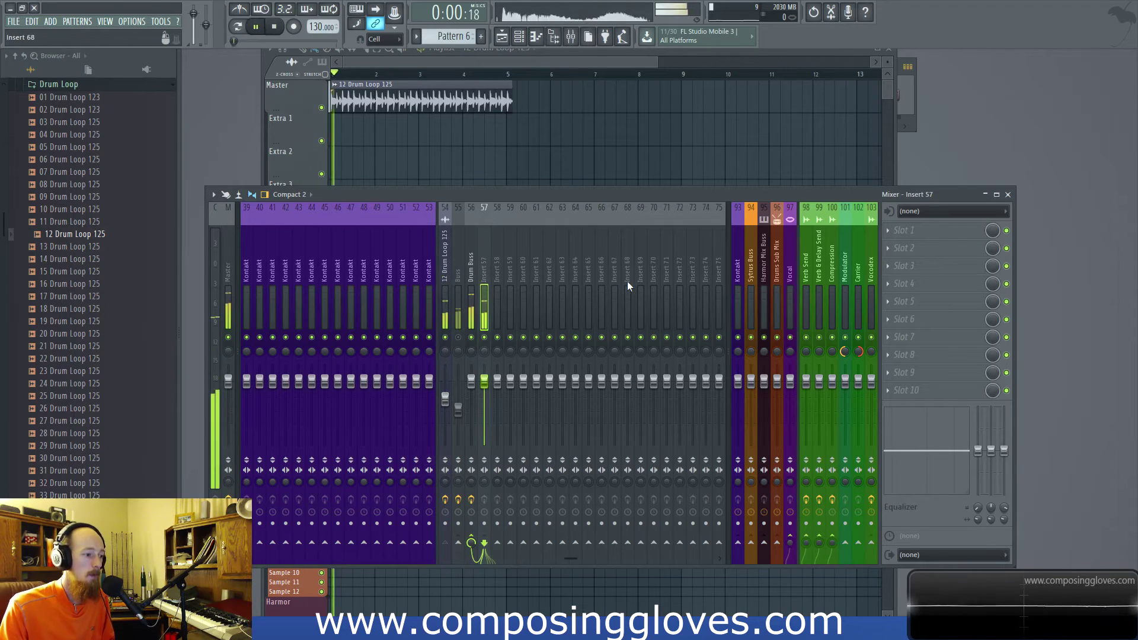
key("space")
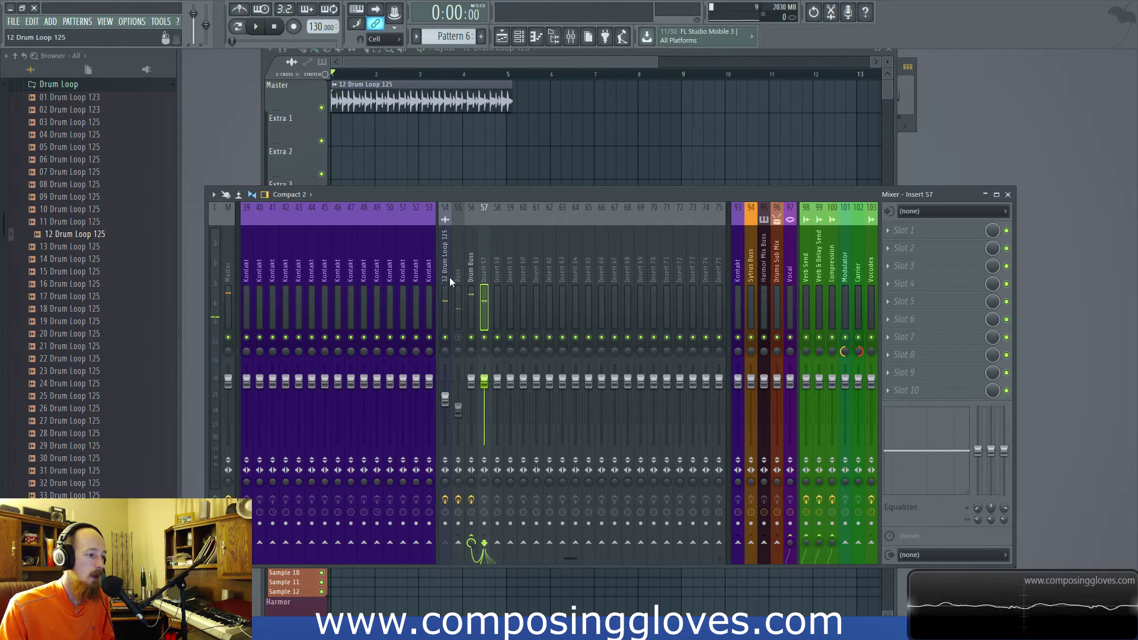
left_click_drag(484, 381, 485, 443)
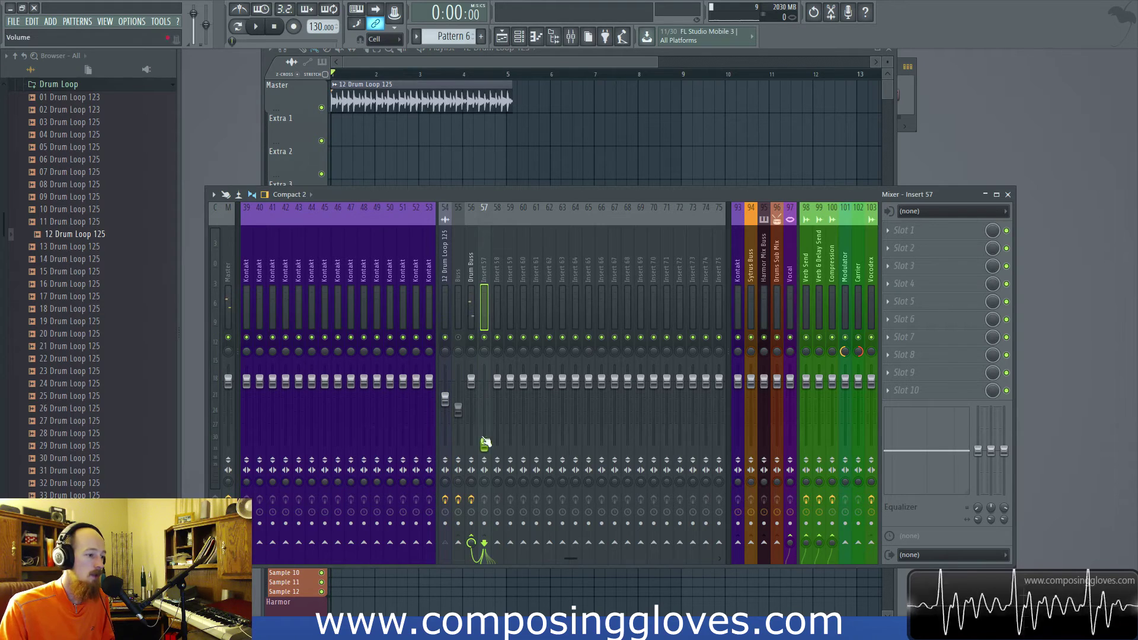
- Add Fruity parametric EQ 2 to Insert 57, cutting lows below ~100 Hz and boosting around 211 Hz
left_click(930, 232)
left_click(845, 243)
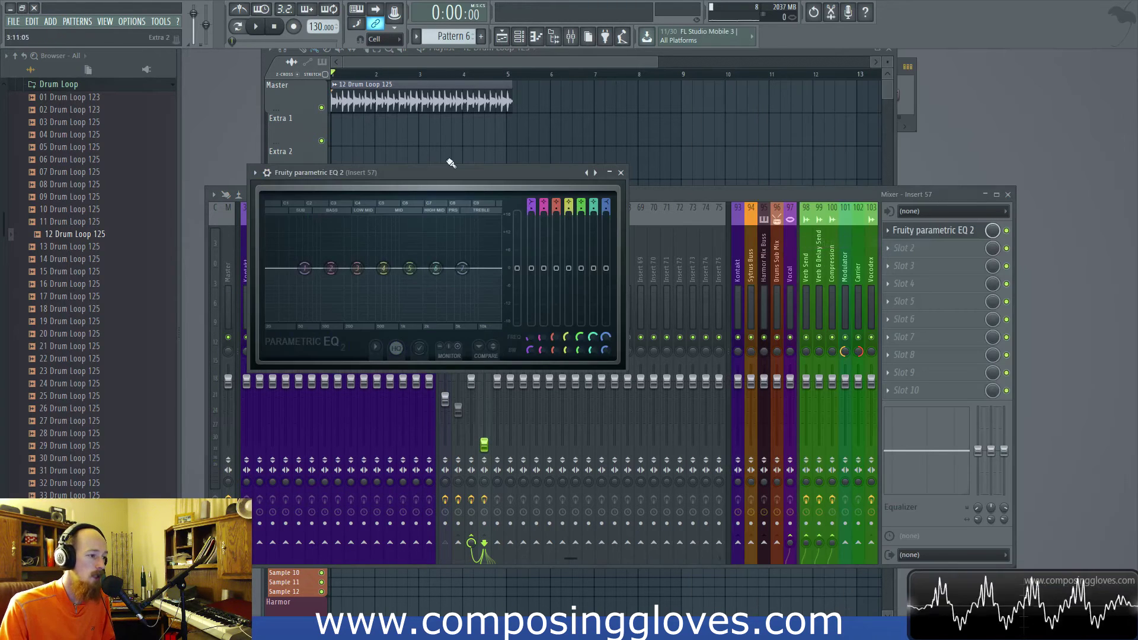
left_click_drag(504, 172, 610, 178)
mouse_move(541, 274)
left_mouse_down()
mouse_move(554, 252)
mouse_move(542, 255)
mouse_move(548, 288)
mouse_move(541, 259)
left_mouse_up()
left_click_drag(410, 274, 425, 325)
left_click_drag(463, 274, 457, 244)
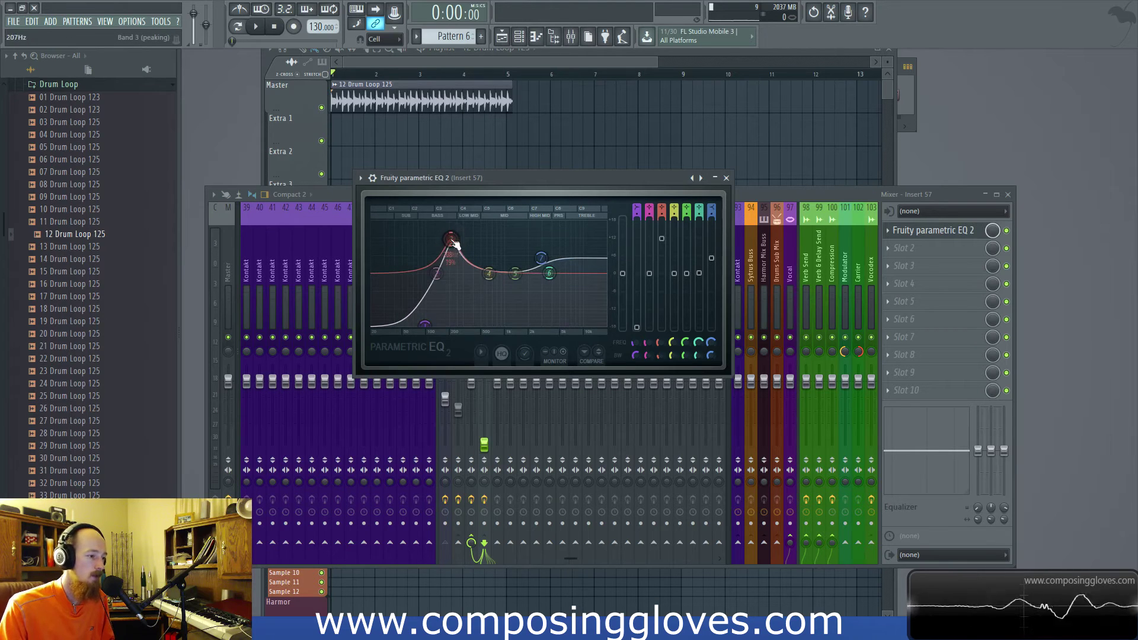
key("space")
key("space")
left_click(727, 178)
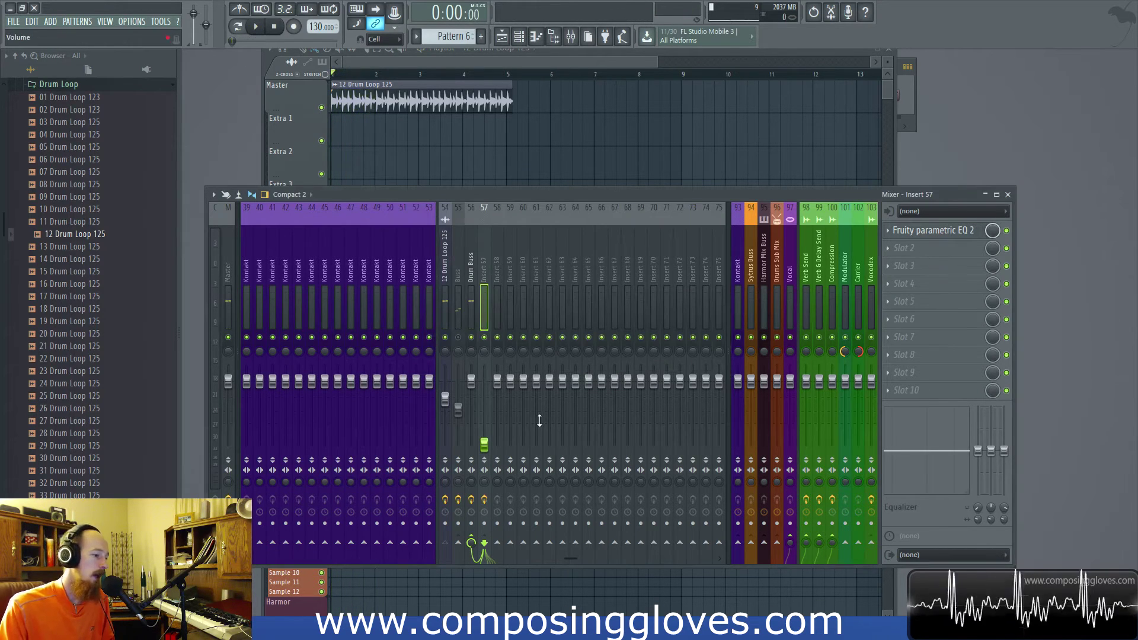
- Add Transient Master to slot 2 with attack at -100%, and raise Insert 57 to about -11.5 dB
left_click(949, 260)
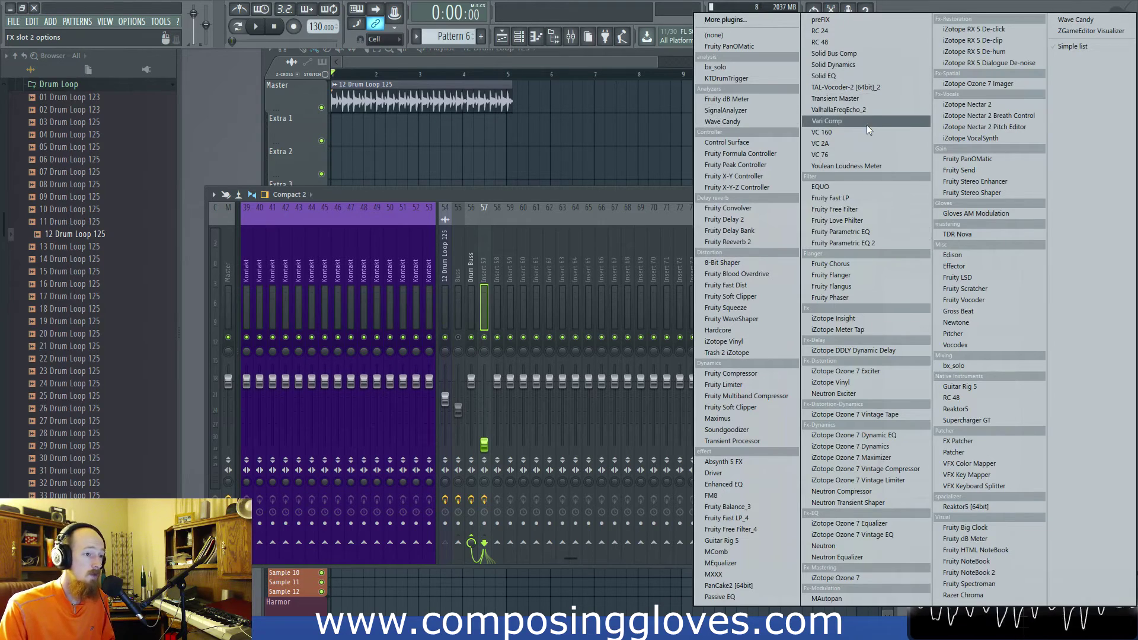
left_click(888, 98)
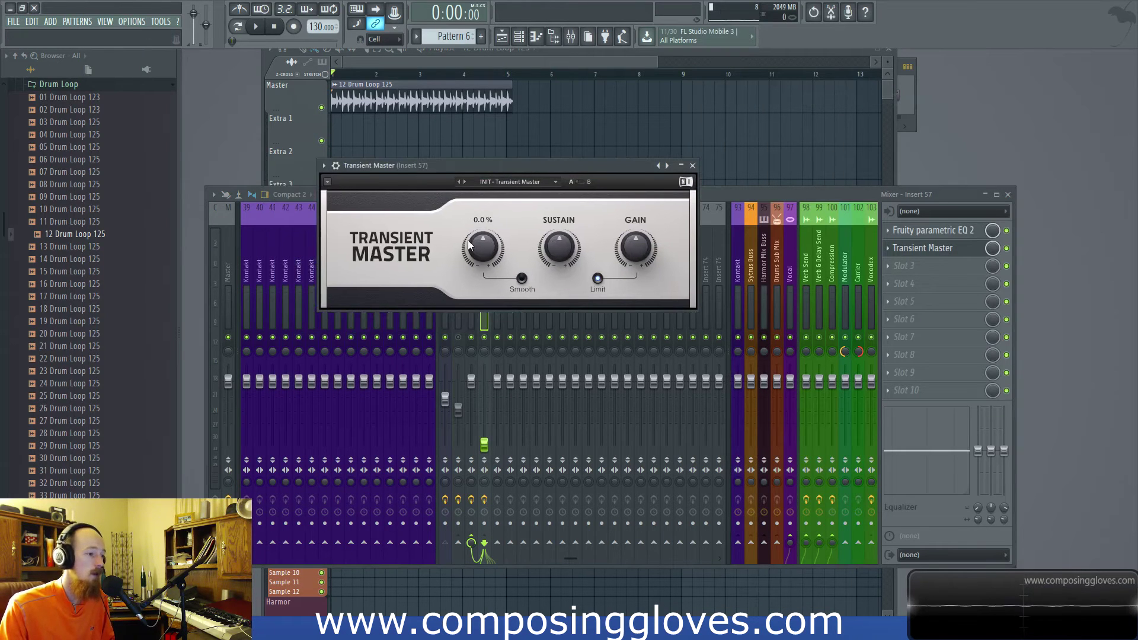
left_click_drag(482, 246, 482, 249)
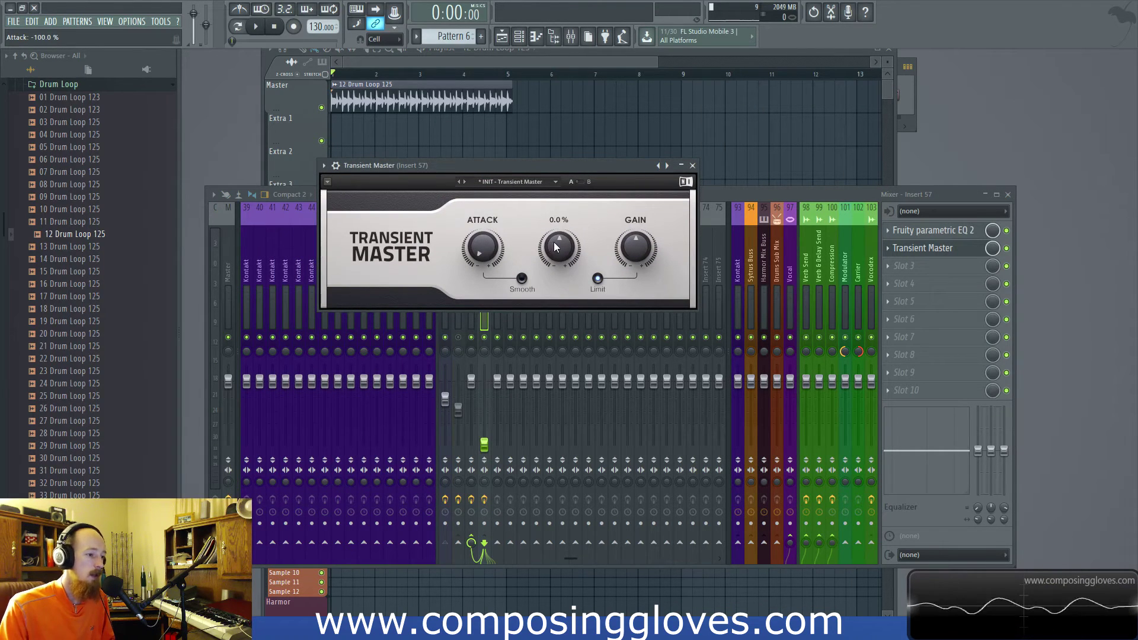
left_click(691, 166)
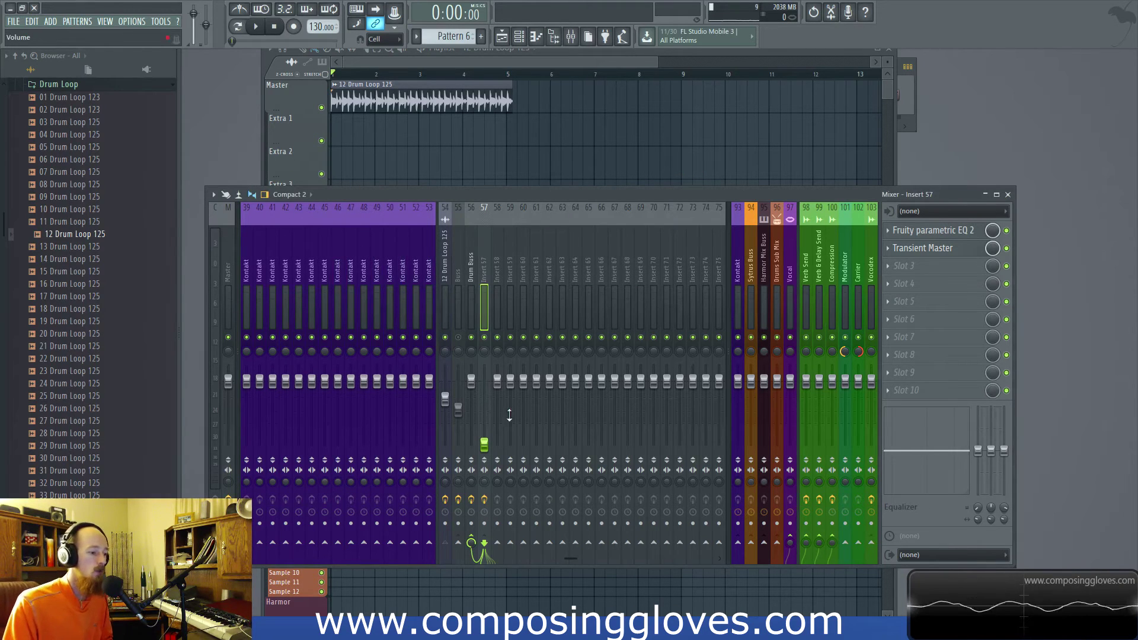
key("space")
mouse_move(485, 441)
left_mouse_down()
mouse_move(484, 409)
mouse_move(488, 421)
left_mouse_up()
key("space")
- Retune Transient Master to 0% attack and about -71% sustain, then audition the loop
left_click(924, 271)
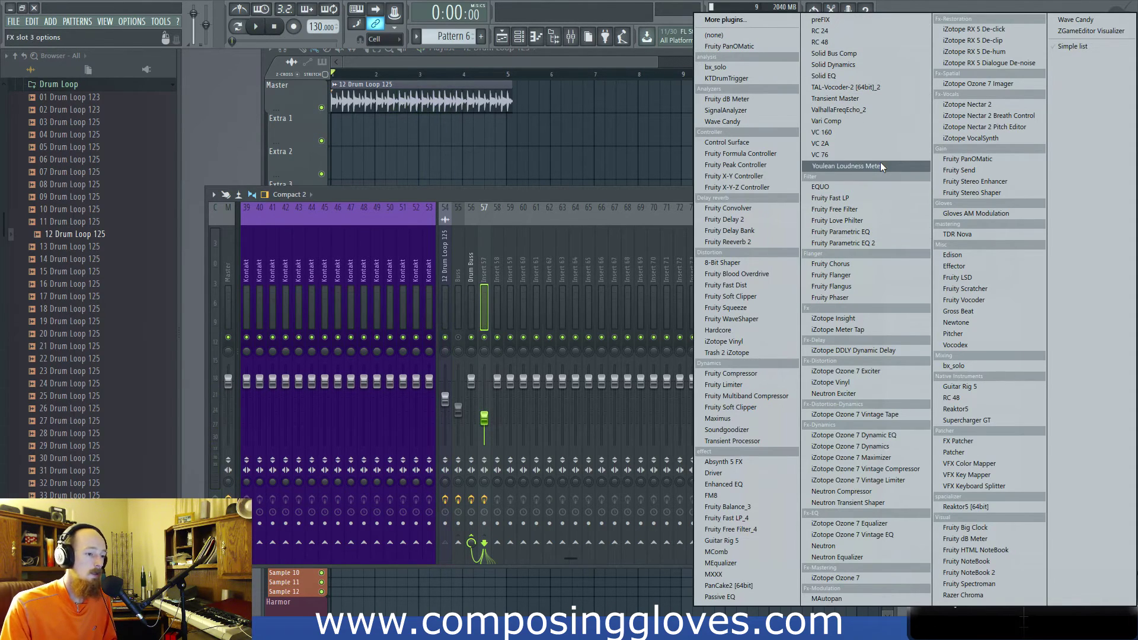
left_click(491, 282)
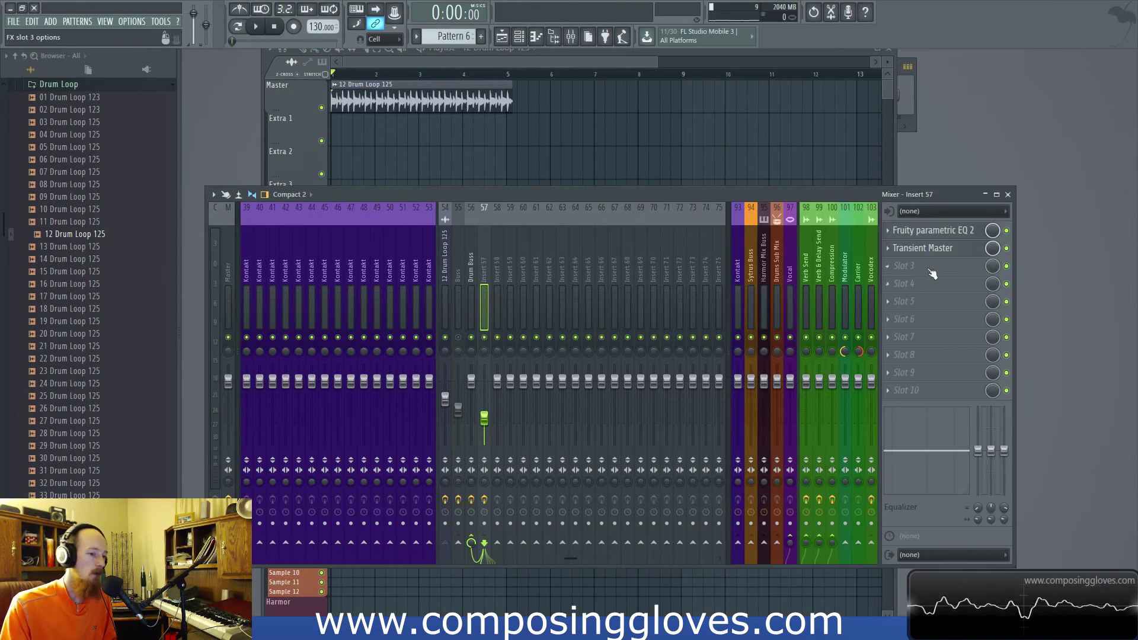
left_click(937, 249)
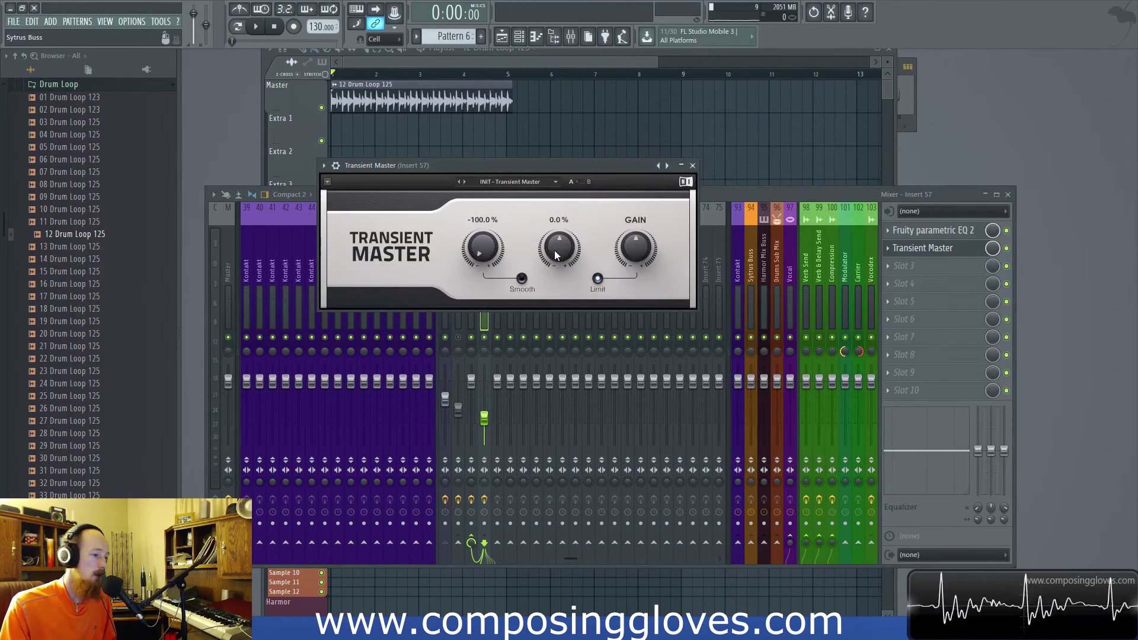
left_click_drag(558, 248, 557, 254)
left_click_drag(482, 248, 482, 244)
left_click_drag(557, 247, 557, 252)
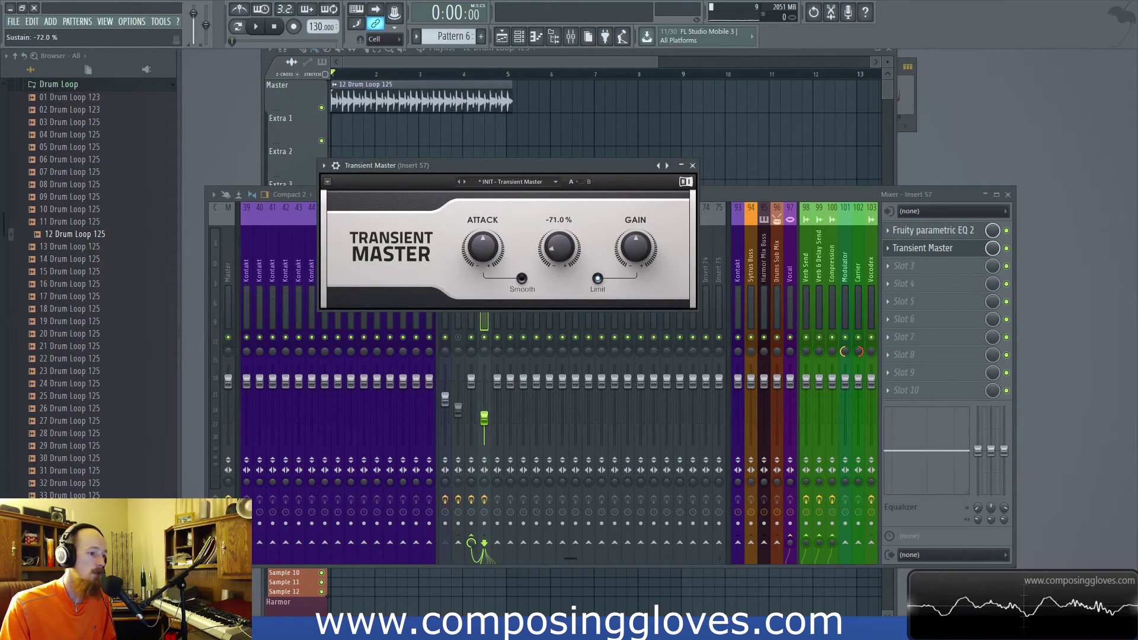
left_click(692, 165)
key("space")
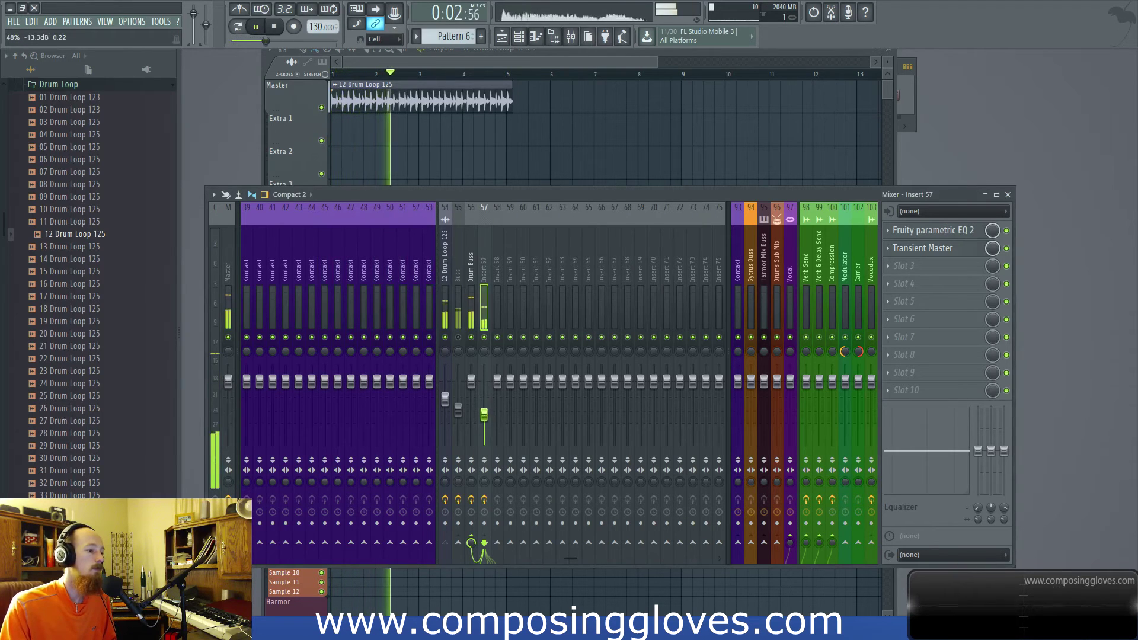
key("space")
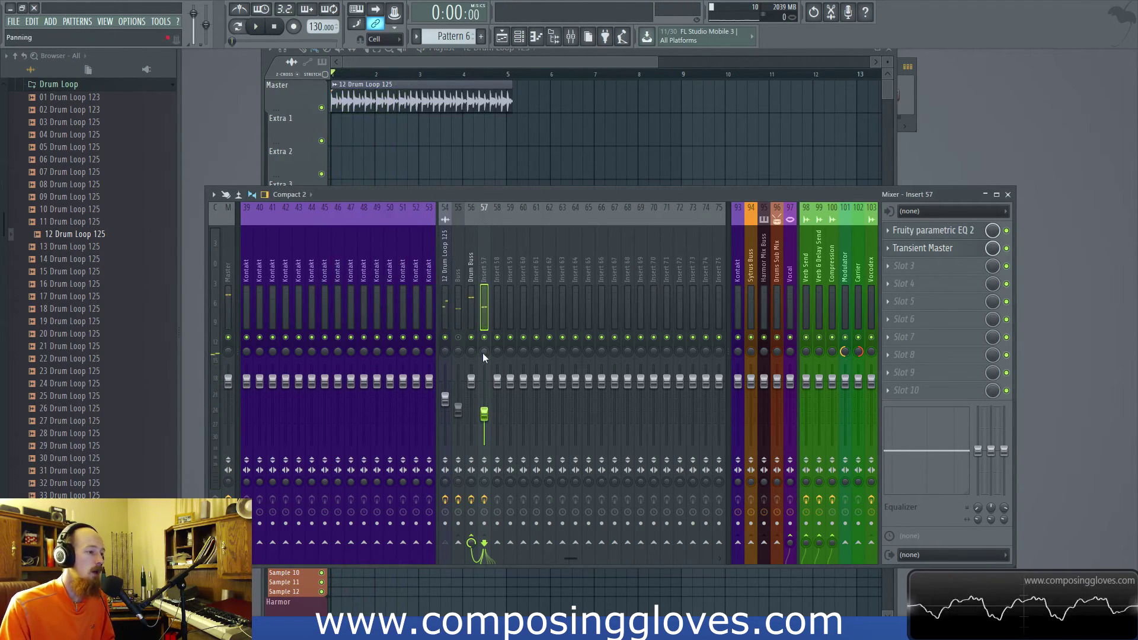
- Create an 'Insert 57 - Panning' automation clip and shape its curve with a dip and rise
right_click(483, 353)
left_click(510, 431)
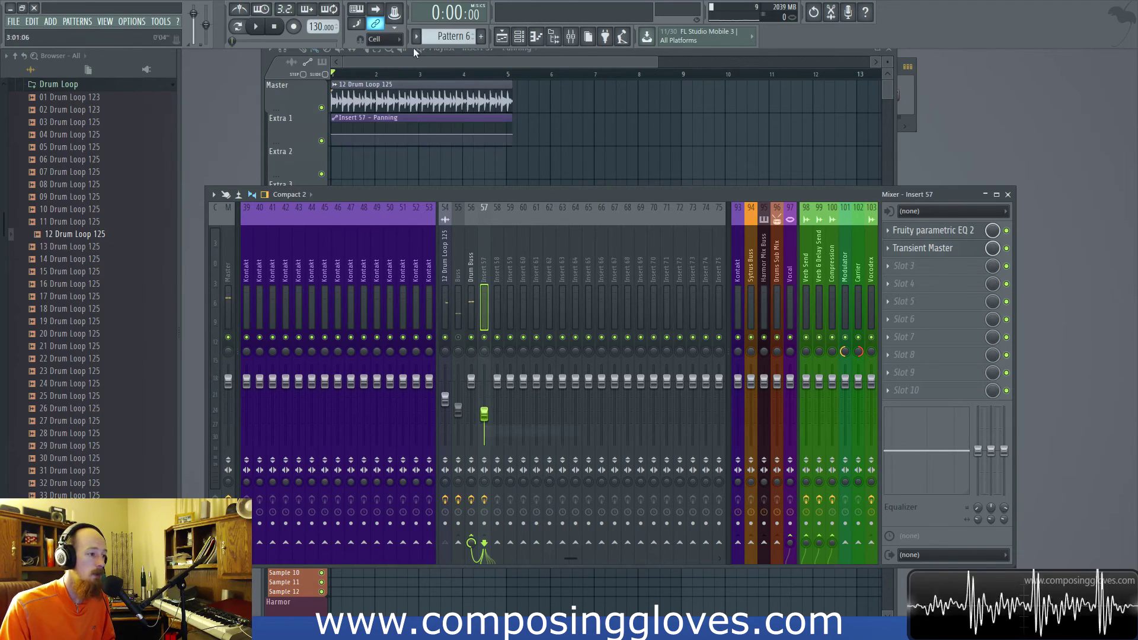
right_click(365, 140)
left_click_drag(462, 135, 415, 141)
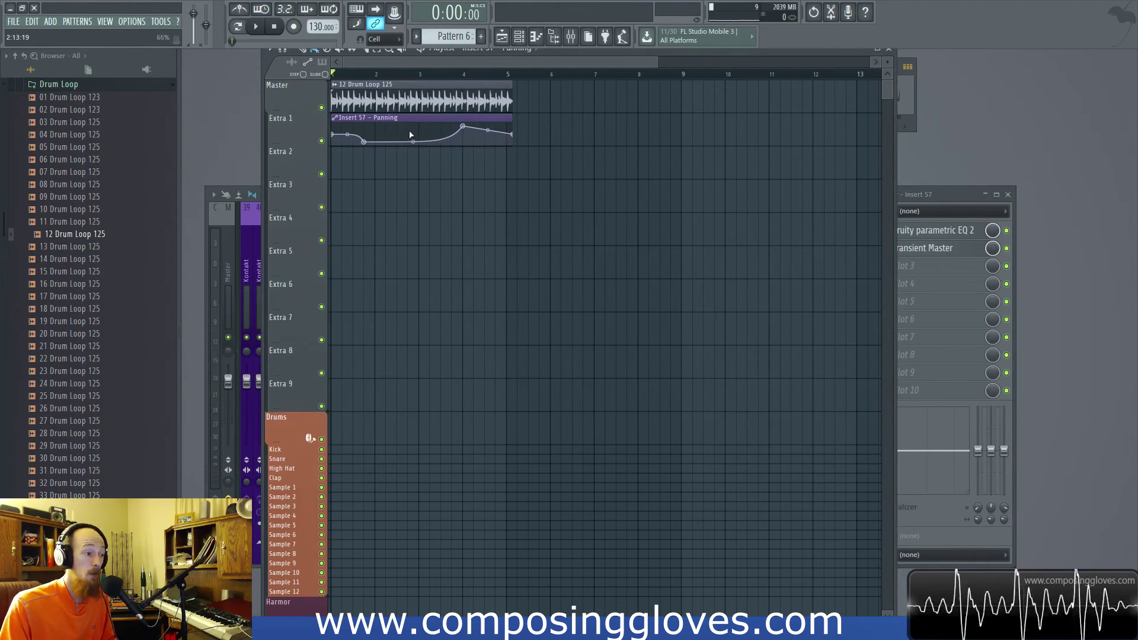
left_click_drag(347, 135, 344, 144)
left_click(397, 127)
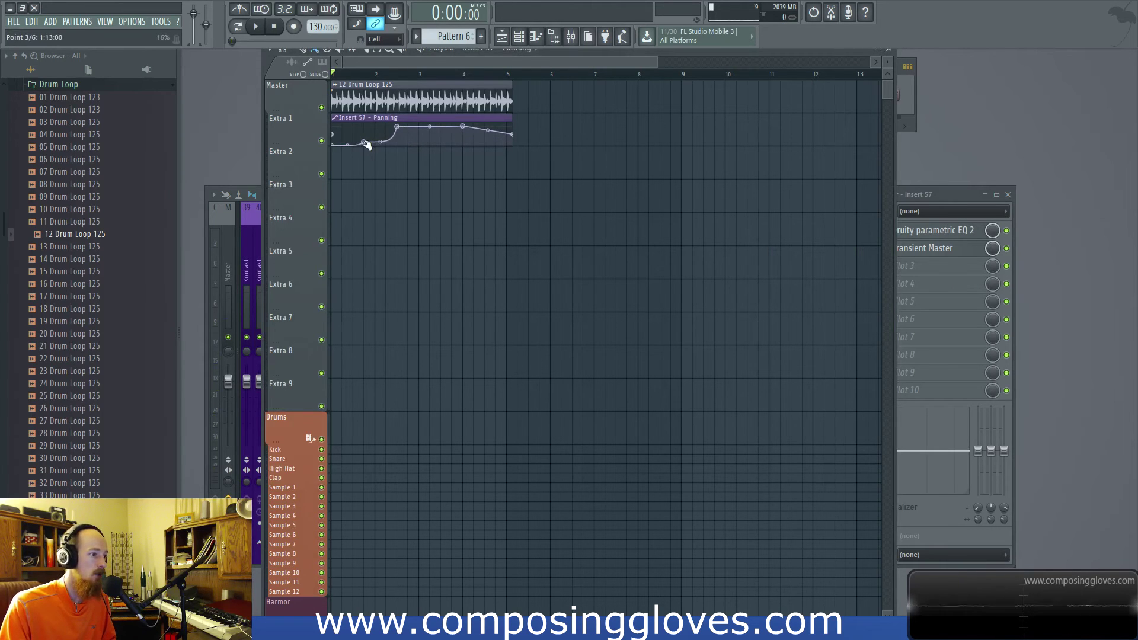
key("space")
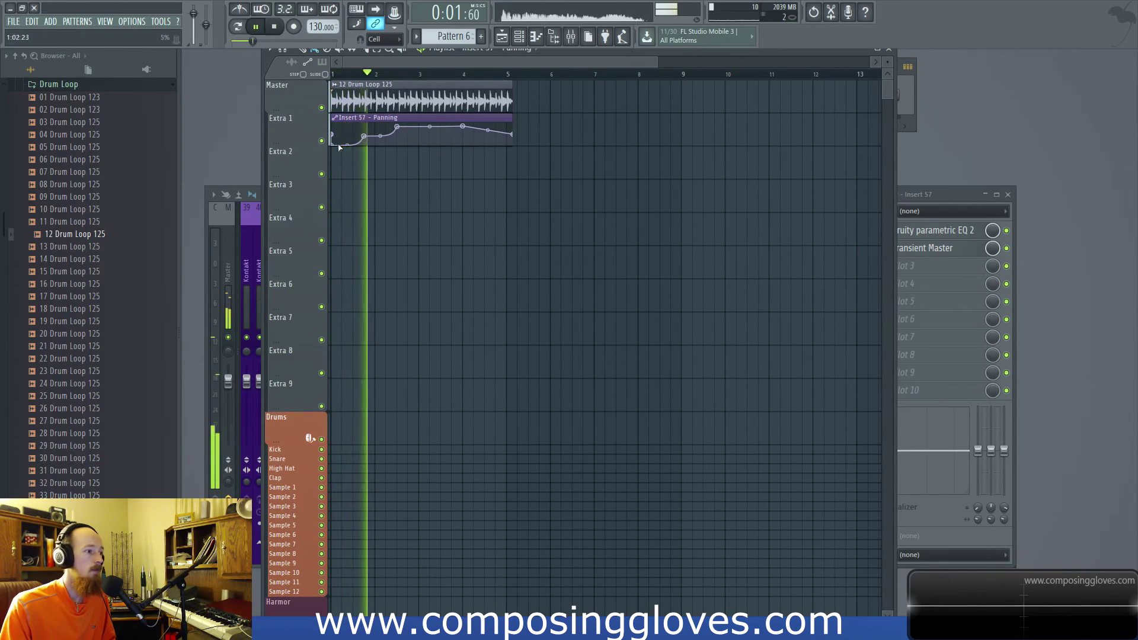
left_click(955, 199)
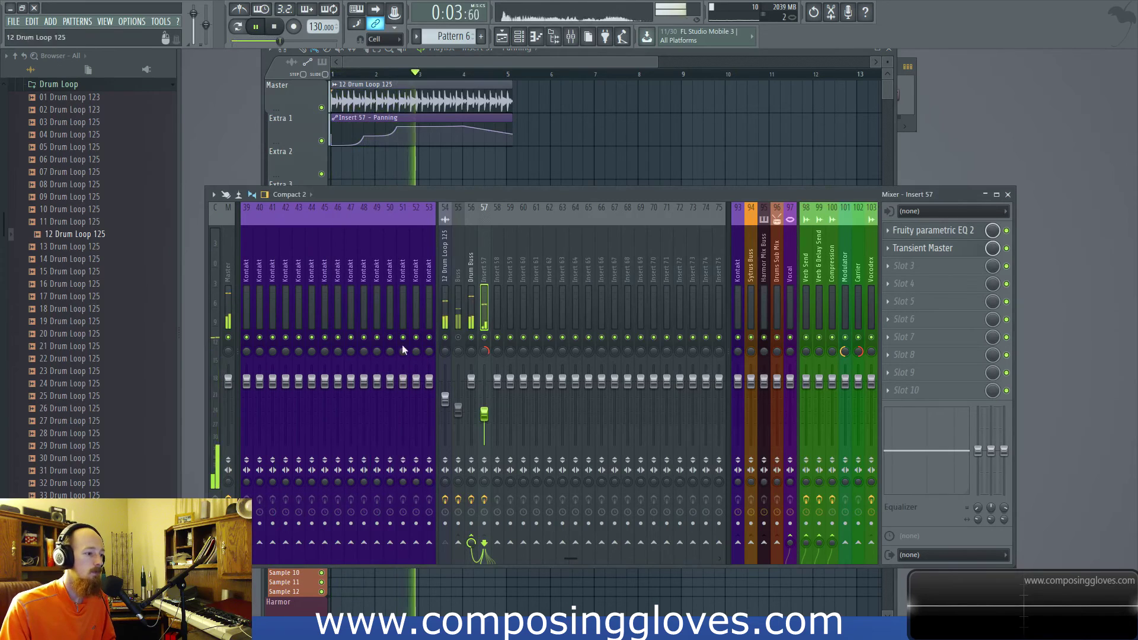
key("space")
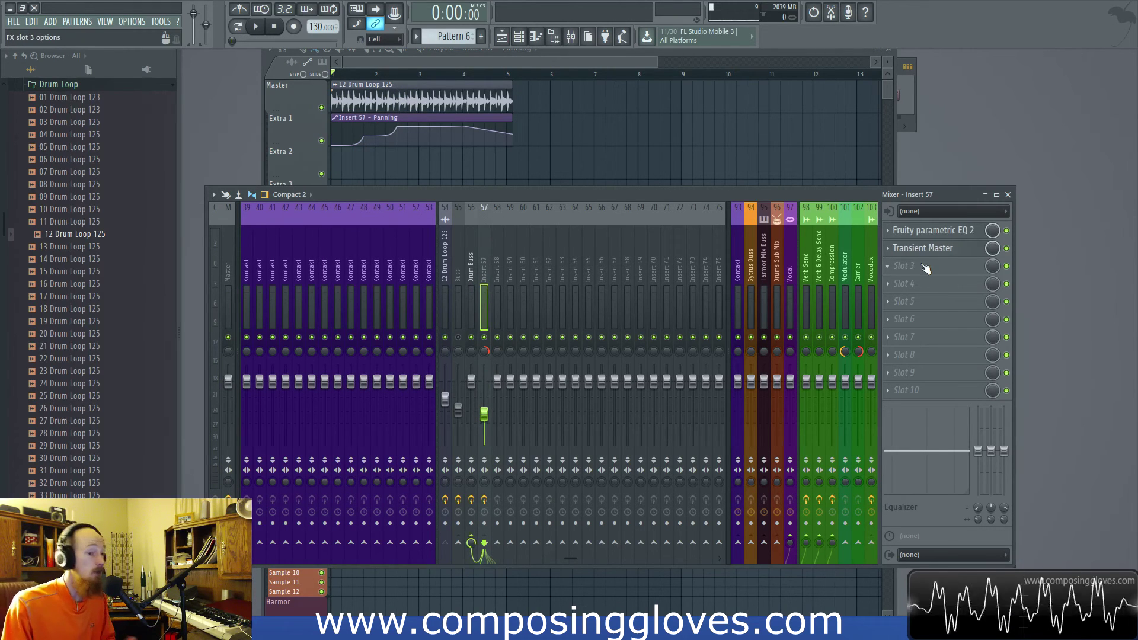
- Select Drum Buss, then the Buss insert to show Fruity Compressor and Fruity WaveShaper, and raise the mixer
left_click(475, 300)
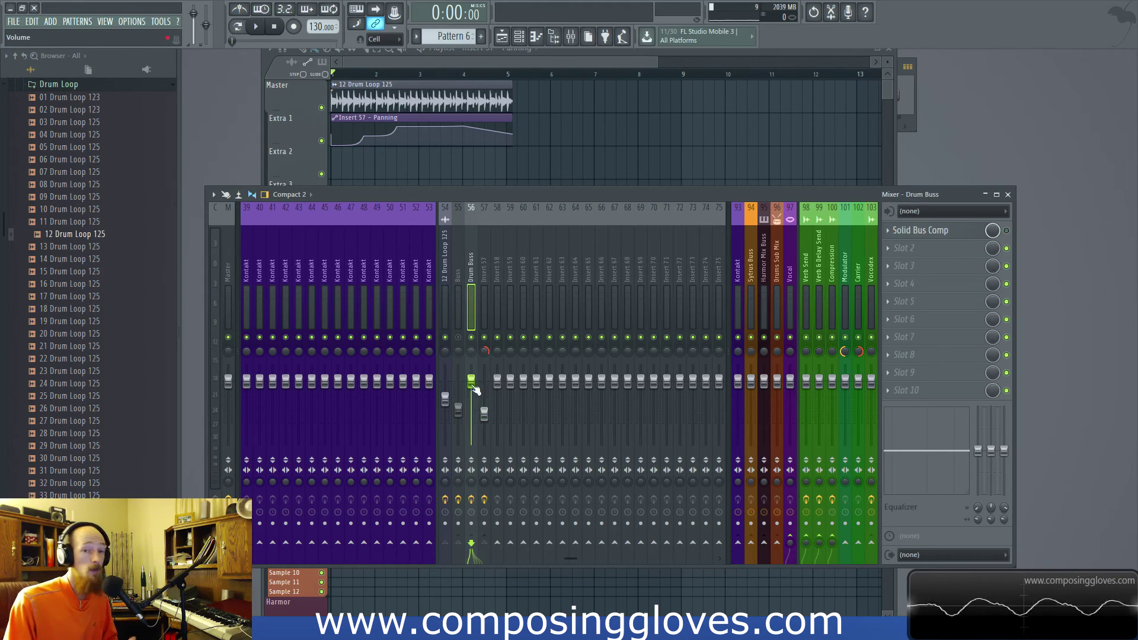
left_click(460, 313)
left_click(477, 314)
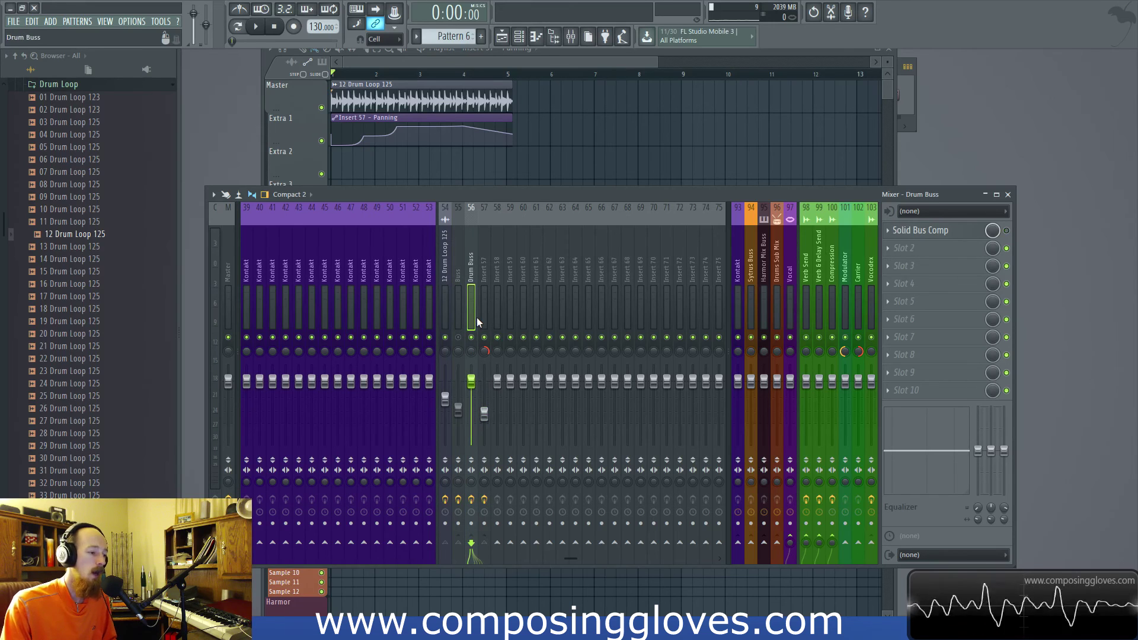
left_click(445, 315)
left_click(457, 314)
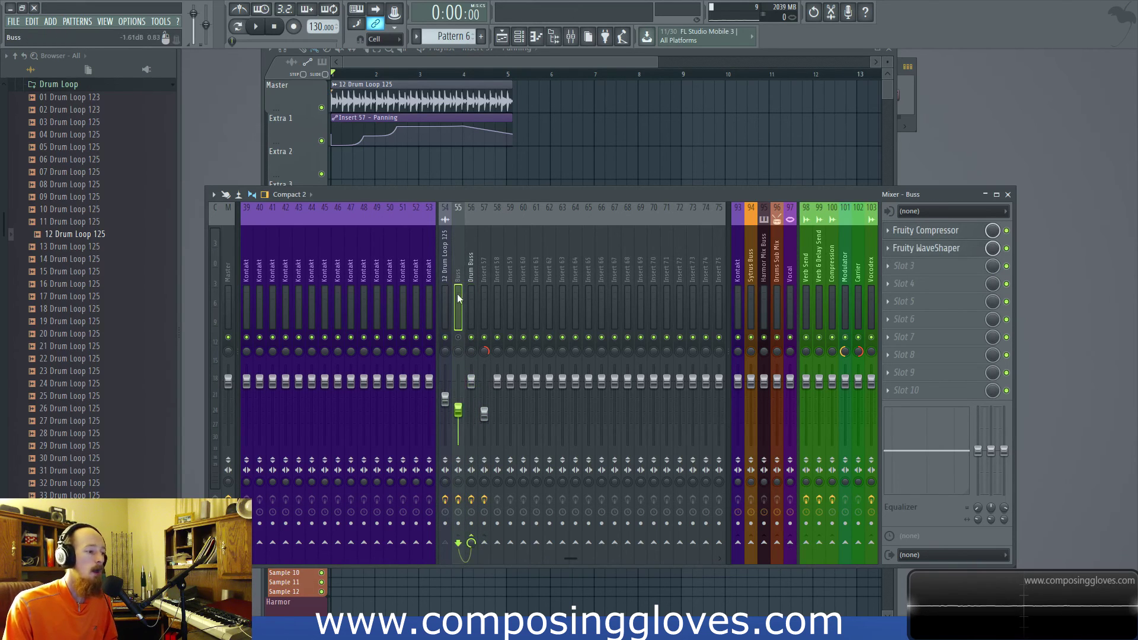
left_click_drag(531, 191, 532, 161)
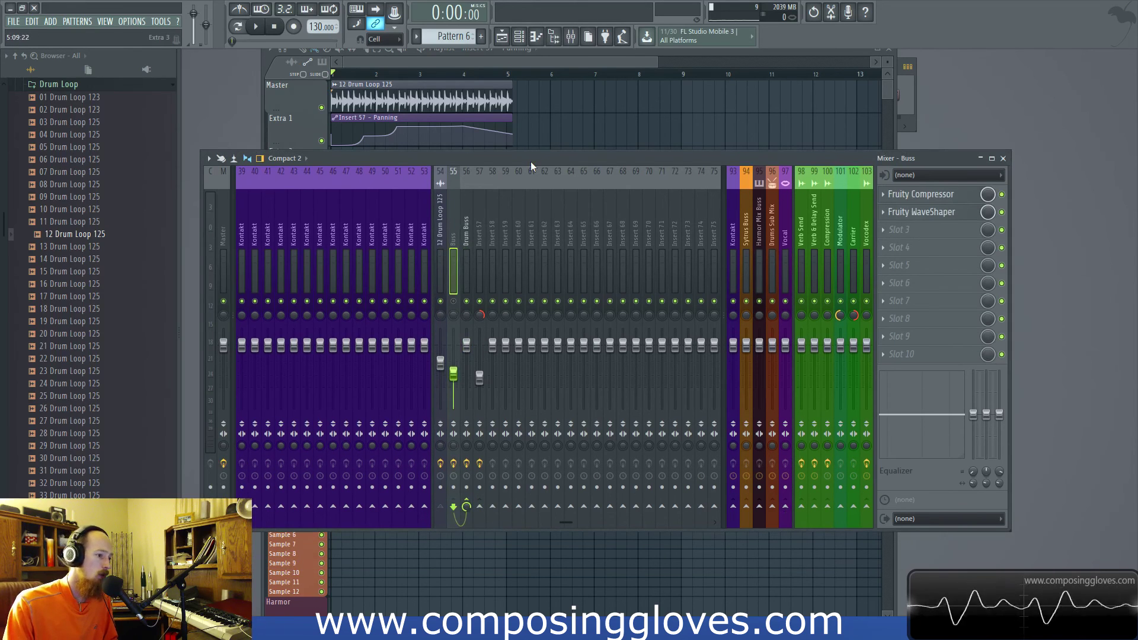